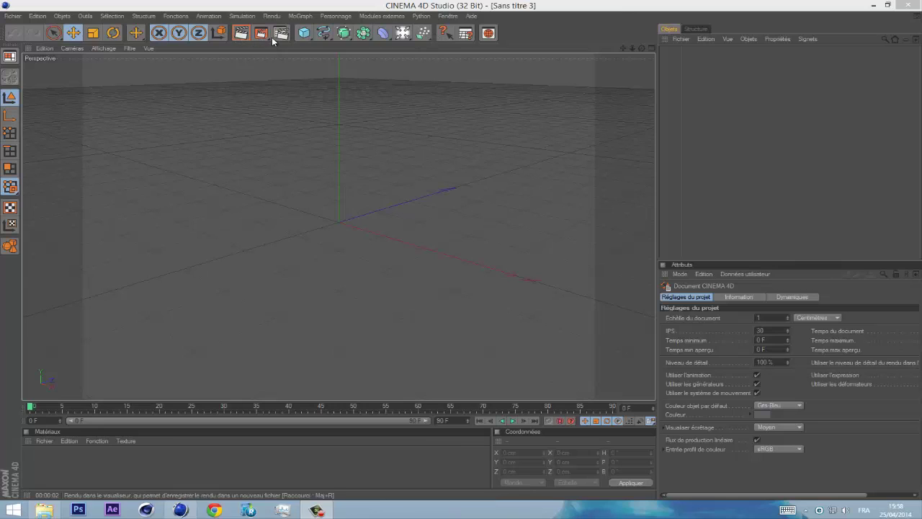
# - Add a cube scaled down to about 8.5 cm per side and place it about 136 cm above the ground plane
pyautogui.moveTo(306, 41); pyautogui.dragTo(320, 47)
pyautogui.click(320, 46)
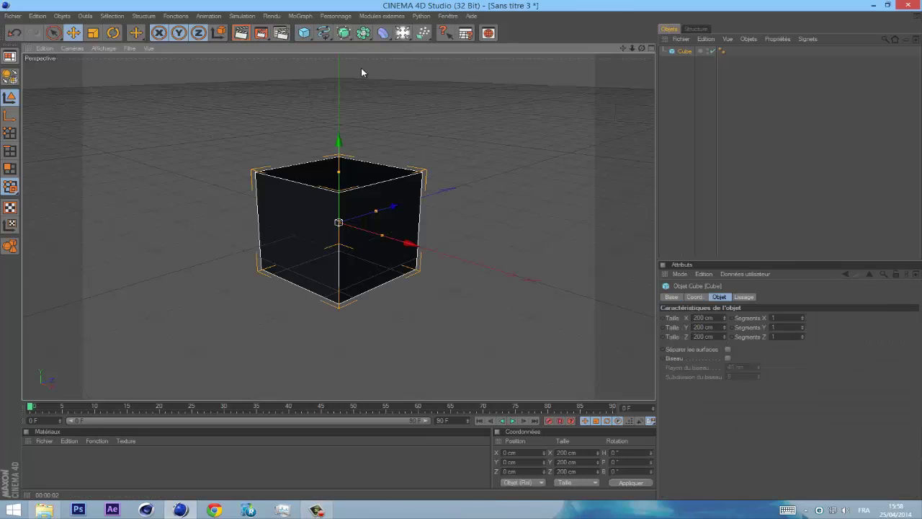
pyautogui.click(93, 36)
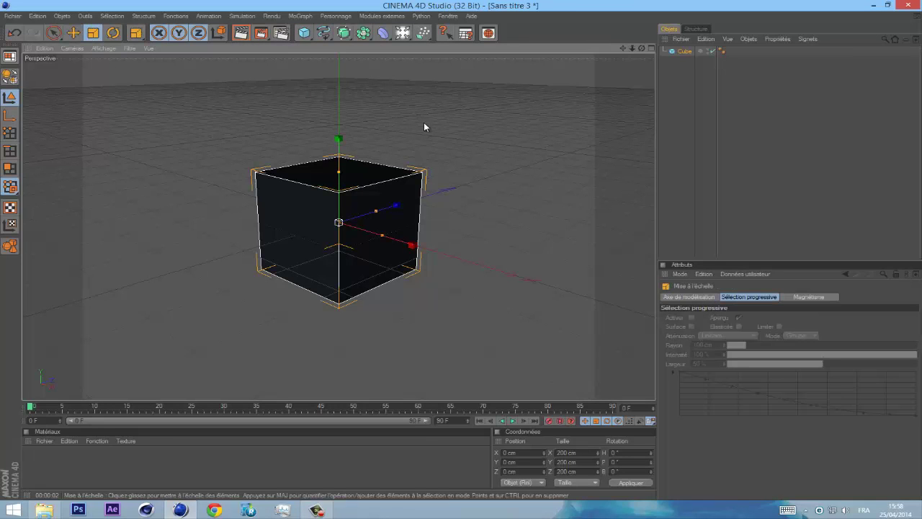
pyautogui.moveTo(461, 252); pyautogui.dragTo(462, 254)
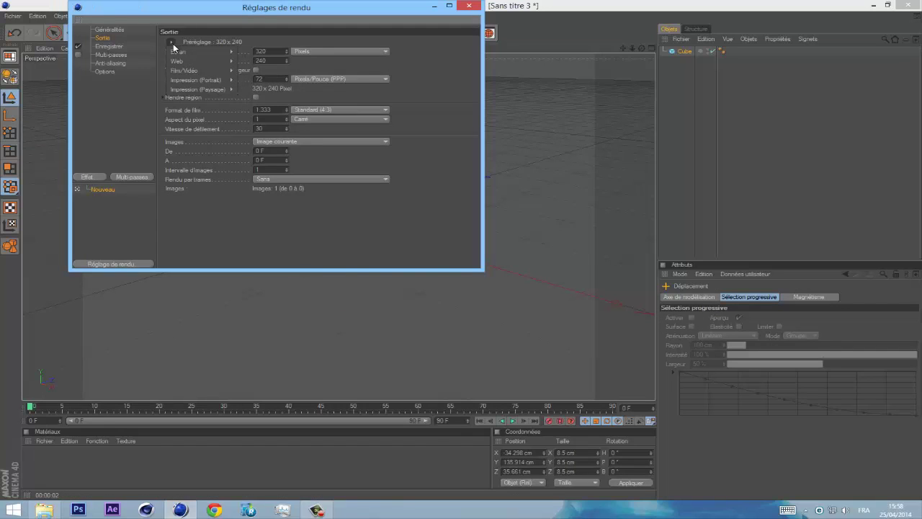
# - Set the render output to the HDV/HDTV 720 29.97 film/video preset and close the render settings
pyautogui.moveTo(210, 70)
pyautogui.click(315, 174)
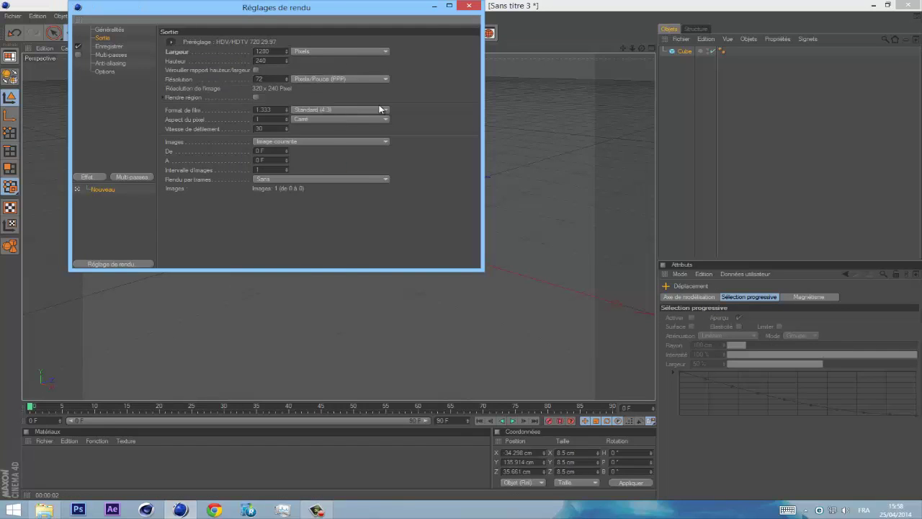
pyautogui.click(469, 6)
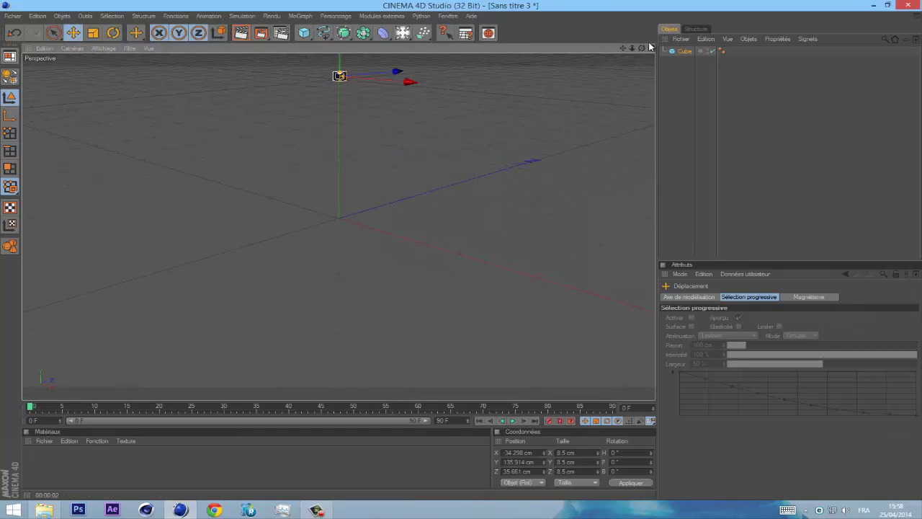
# - Add a particle emitter (Emetteur) to the scene
pyautogui.keyDown('alt'); pyautogui.moveTo(461, 250); pyautogui.dragTo(457, 433, button='middle'); pyautogui.keyUp('alt')
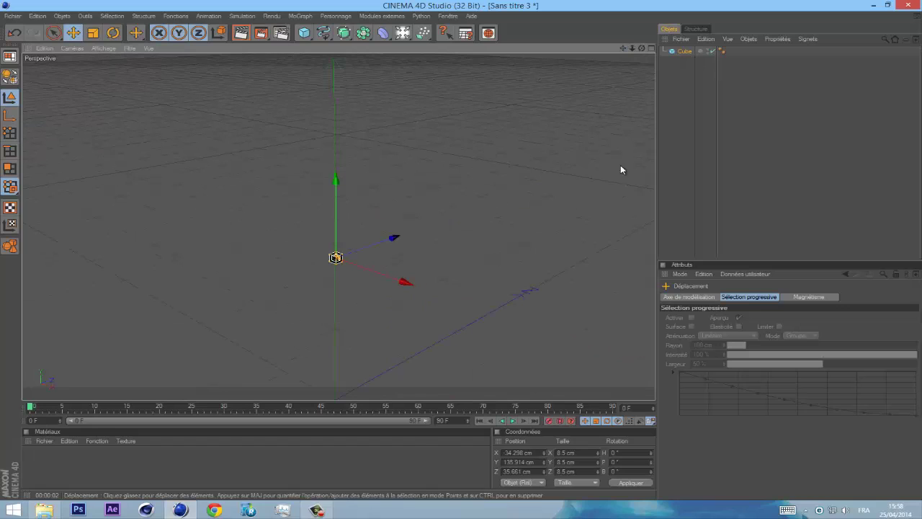
pyautogui.click(242, 15)
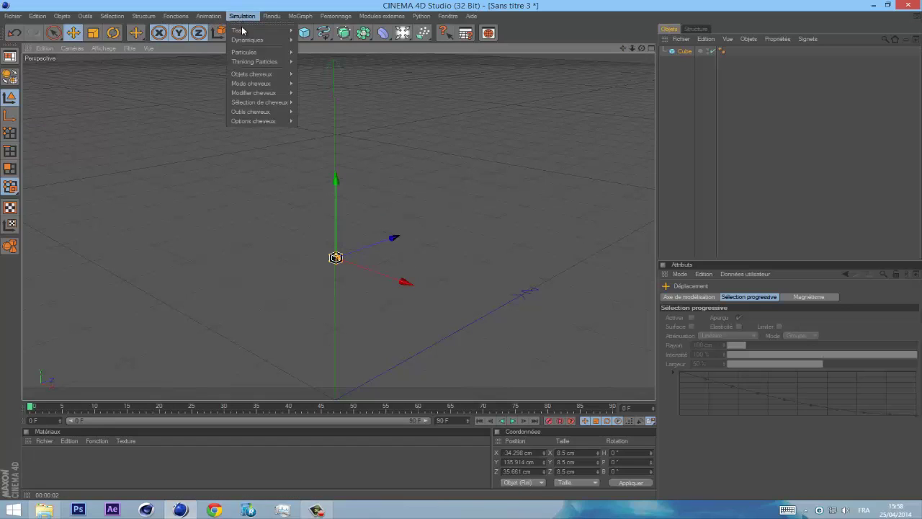
pyautogui.moveTo(276, 52)
pyautogui.click(331, 55)
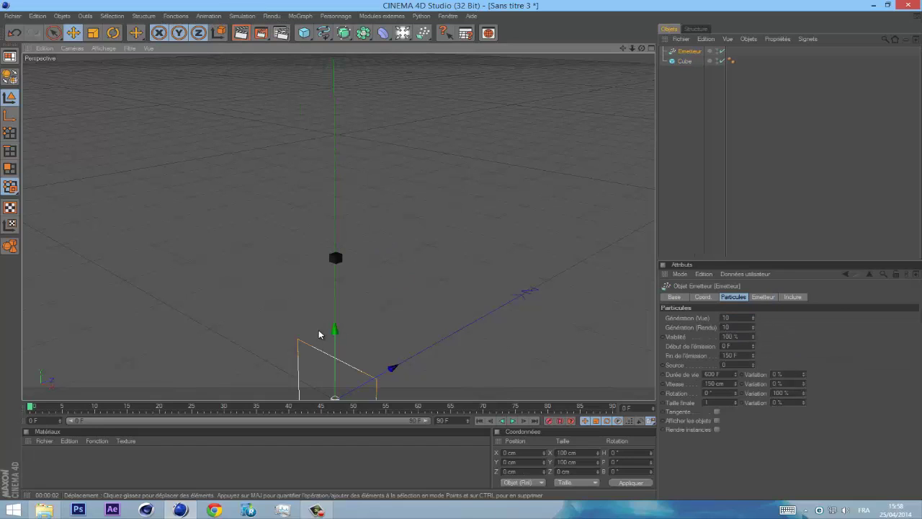
# - Move the emitter onto the small cube, to about X -33, Y 136, Z 34 cm, and deselect it
pyautogui.moveTo(334, 330); pyautogui.dragTo(334, 181)
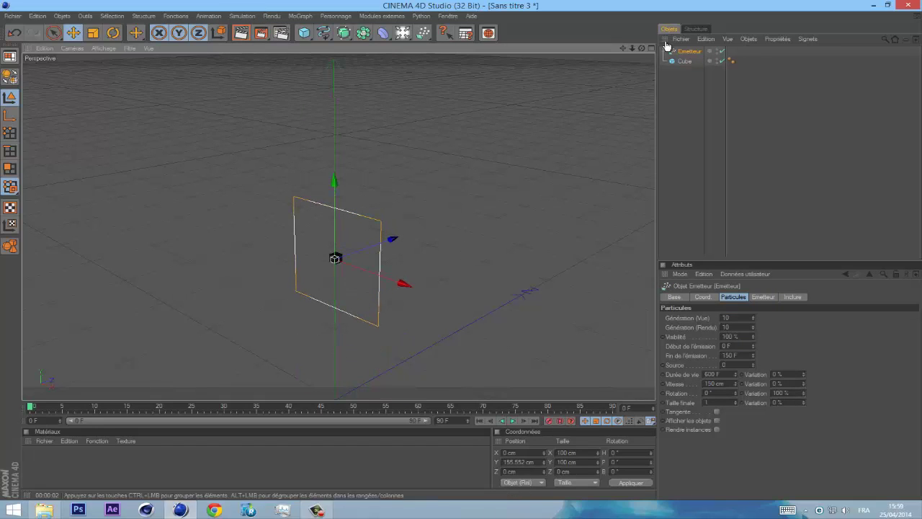
pyautogui.moveTo(468, 257); pyautogui.dragTo(461, 250)
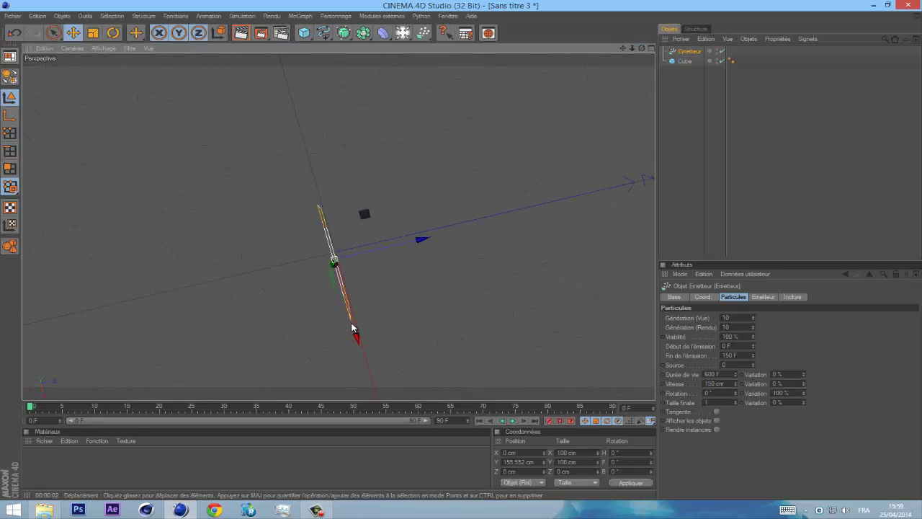
pyautogui.moveTo(355, 335); pyautogui.dragTo(462, 252)
pyautogui.moveTo(412, 204); pyautogui.dragTo(460, 250)
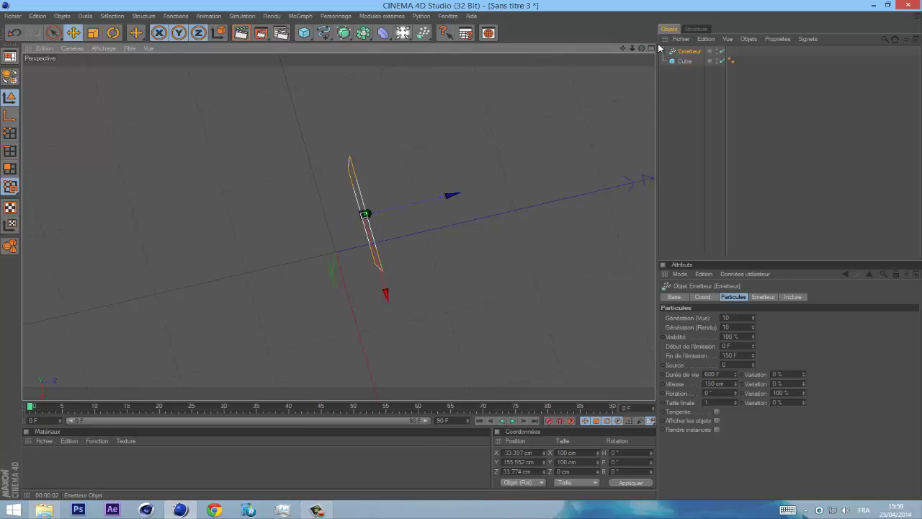
pyautogui.moveTo(641, 49); pyautogui.dragTo(461, 250)
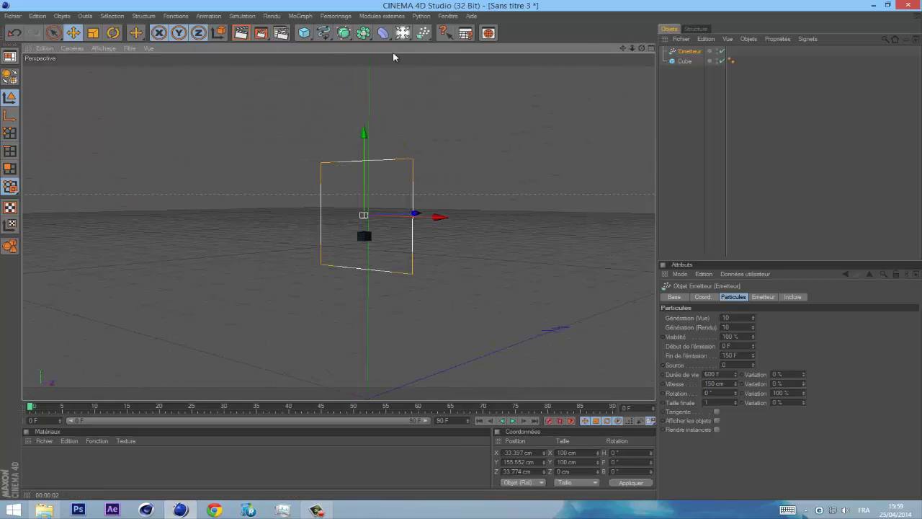
pyautogui.moveTo(365, 136); pyautogui.dragTo(462, 249)
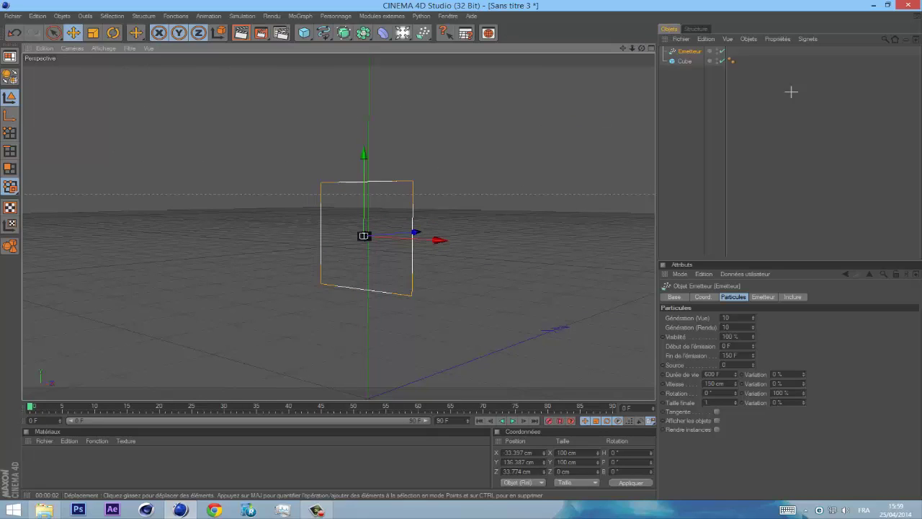
pyautogui.click(790, 91)
# - View the emitter from the side and play the animation to check the direction of the particles
pyautogui.moveTo(642, 48); pyautogui.dragTo(461, 250)
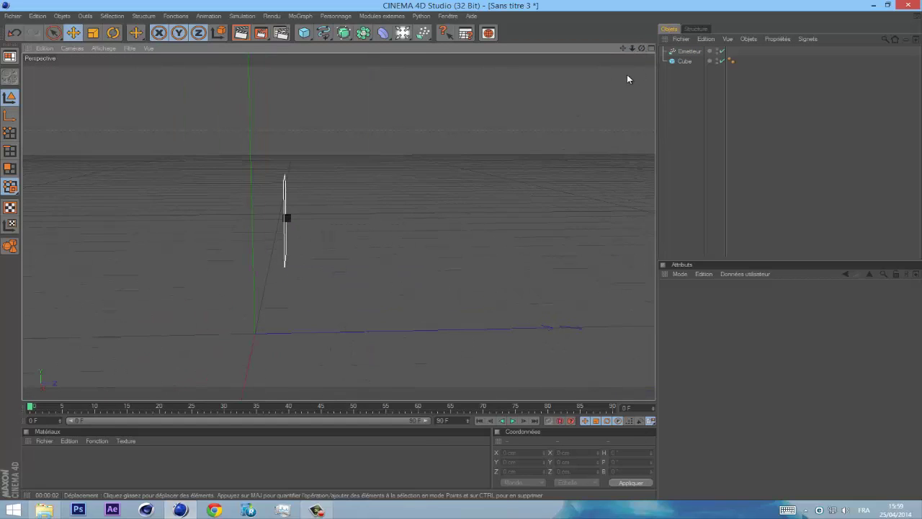
pyautogui.moveTo(643, 48); pyautogui.dragTo(461, 250)
pyautogui.click(512, 421)
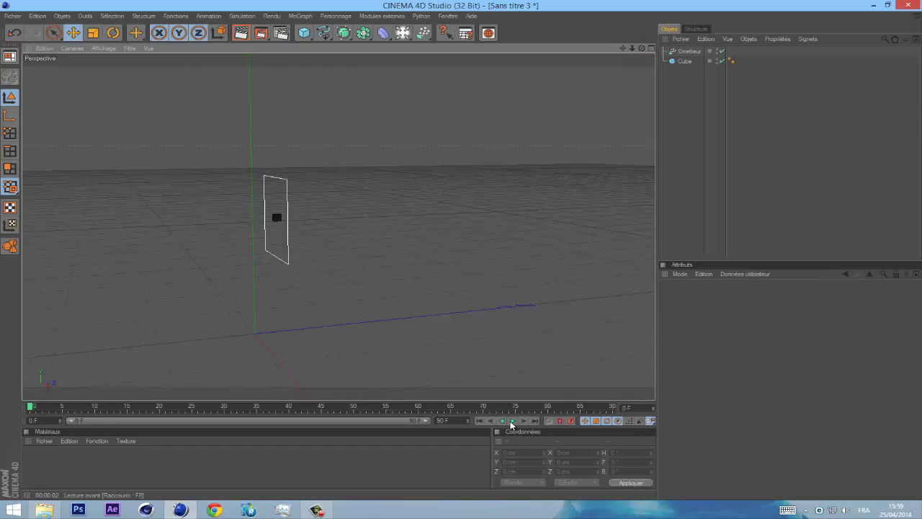
pyautogui.click(513, 421)
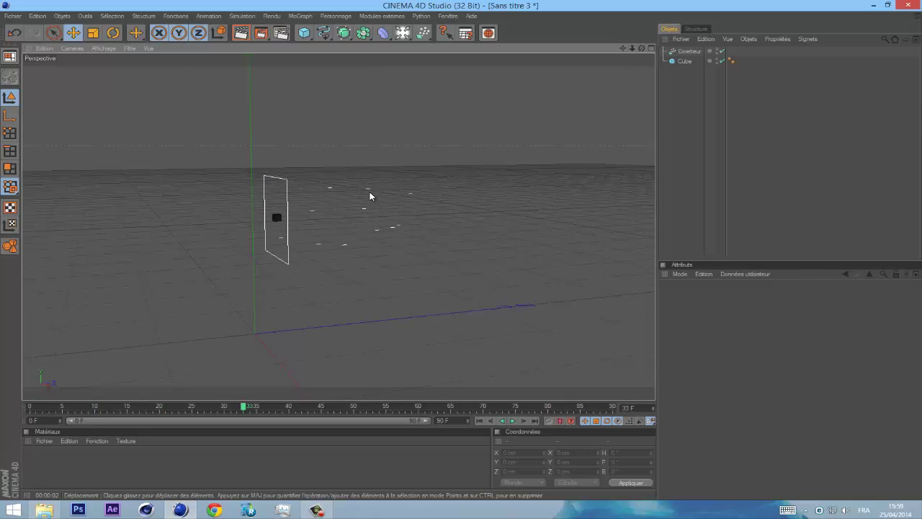
# - Make the cube a child of the emitter and enable Afficher les objets in the emitter's particle settings
pyautogui.click(688, 51)
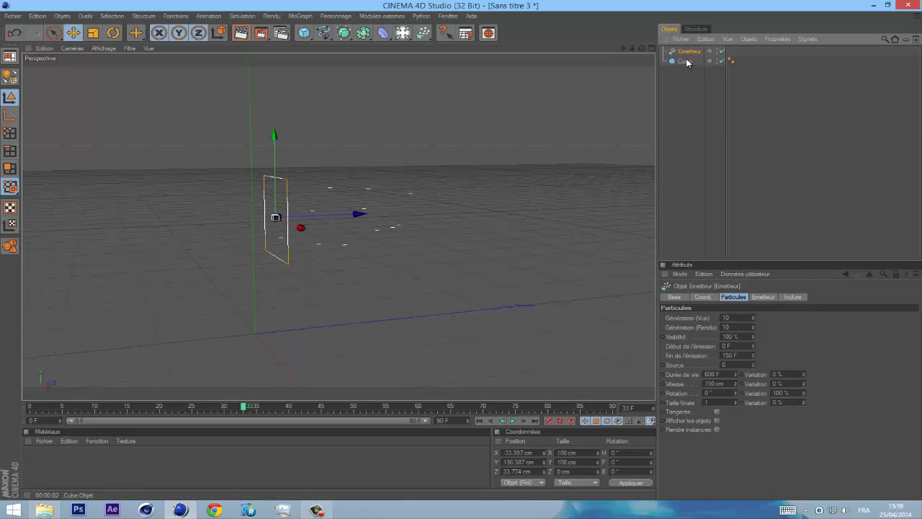
pyautogui.moveTo(685, 62)
pyautogui.mouseDown()
pyautogui.moveTo(693, 68)
pyautogui.moveTo(690, 51)
pyautogui.mouseUp()
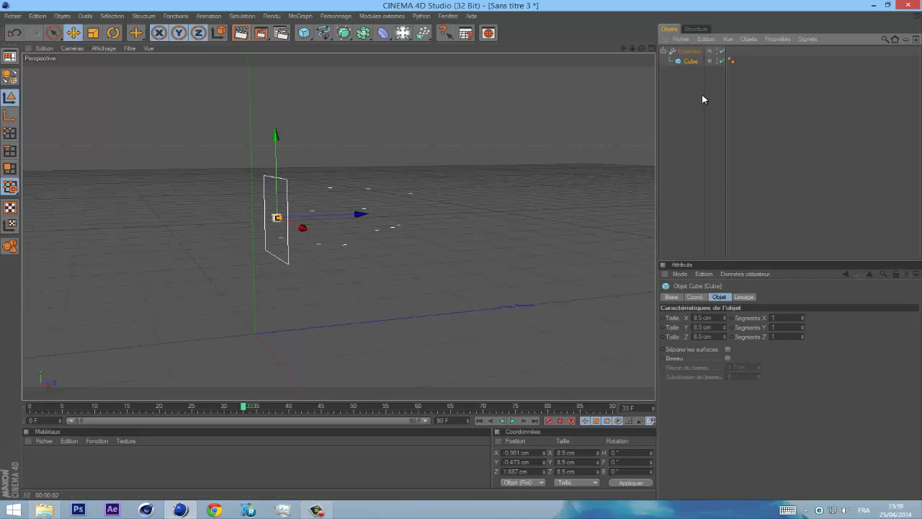
pyautogui.click(688, 53)
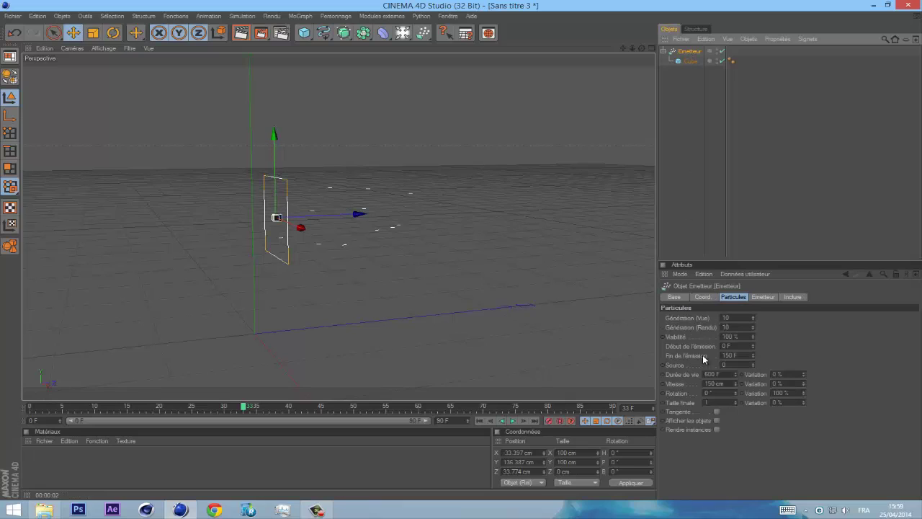
pyautogui.click(717, 420)
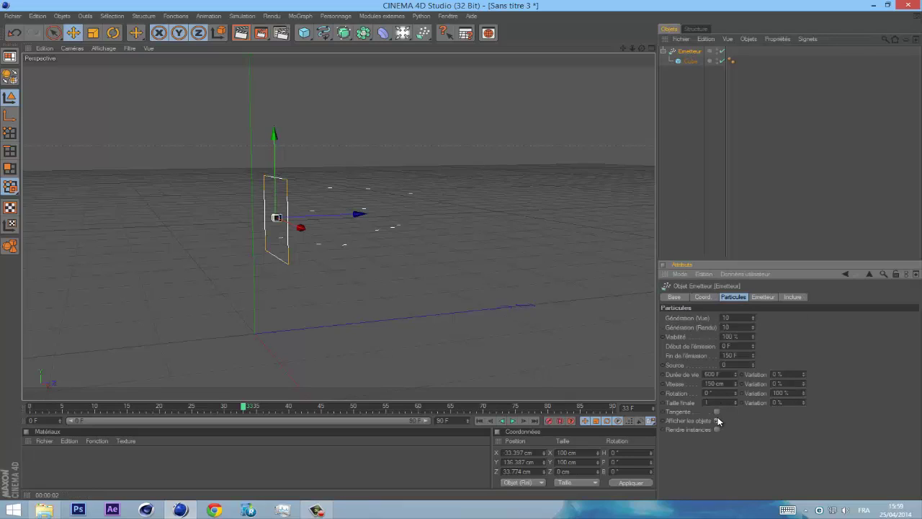
# - Play the animation from the first frame twice to check the cubes being emitted
pyautogui.click(480, 421)
pyautogui.click(513, 421)
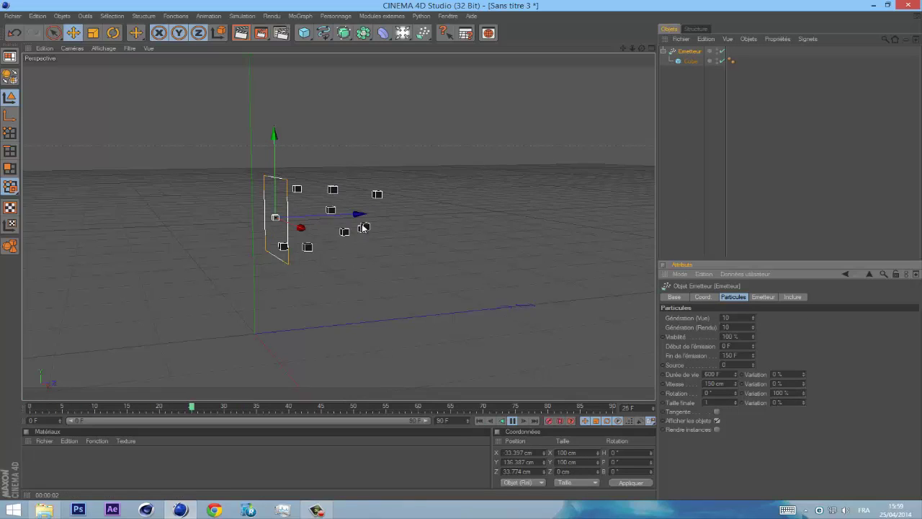
pyautogui.click(512, 420)
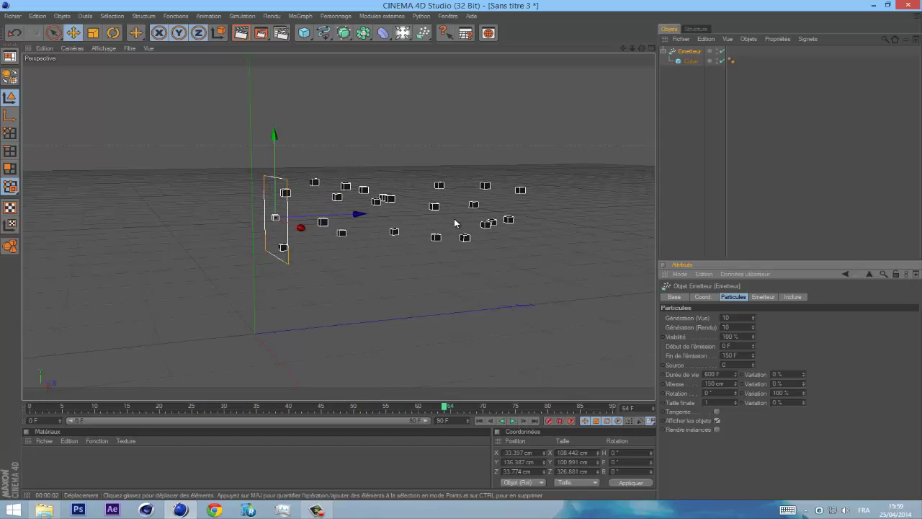
pyautogui.click(479, 421)
pyautogui.click(512, 421)
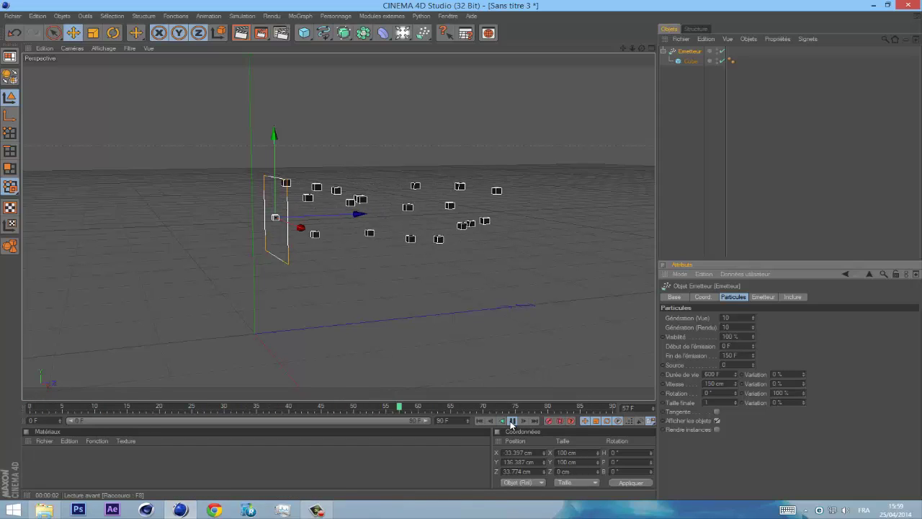
pyautogui.click(512, 421)
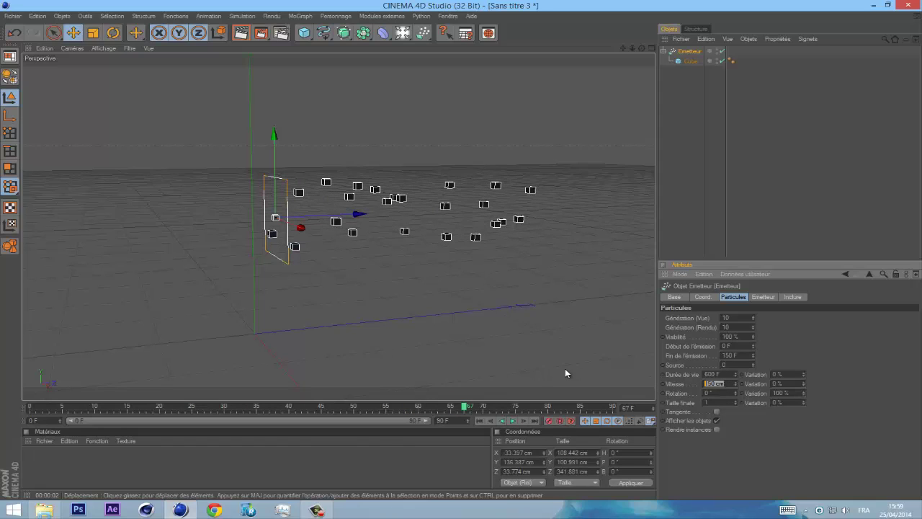
# - Set the emitter's particle speed (Vitesse) to 600 cm and replay the animation from the start
pyautogui.write('600')
pyautogui.click(480, 421)
pyautogui.click(512, 421)
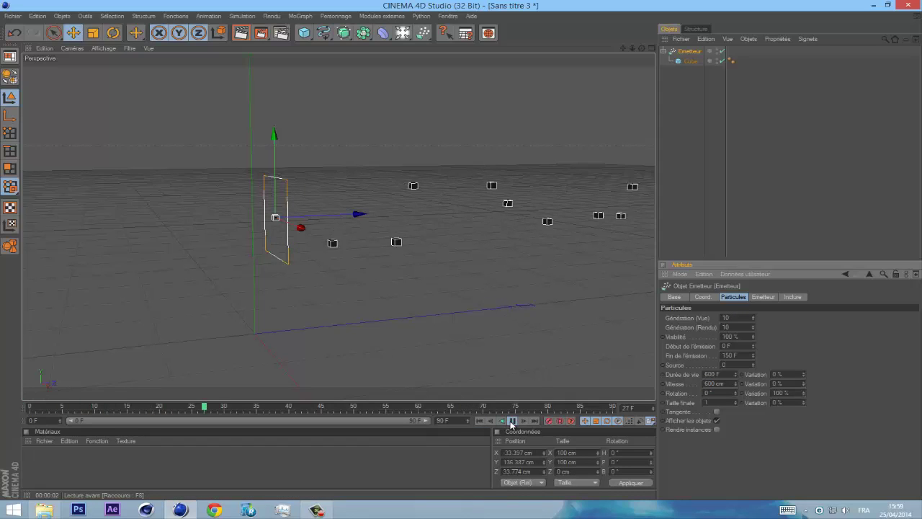
# - Set the emitter's particle speed (Vitesse) to 350 cm and replay the animation from the start
pyautogui.click(729, 383)
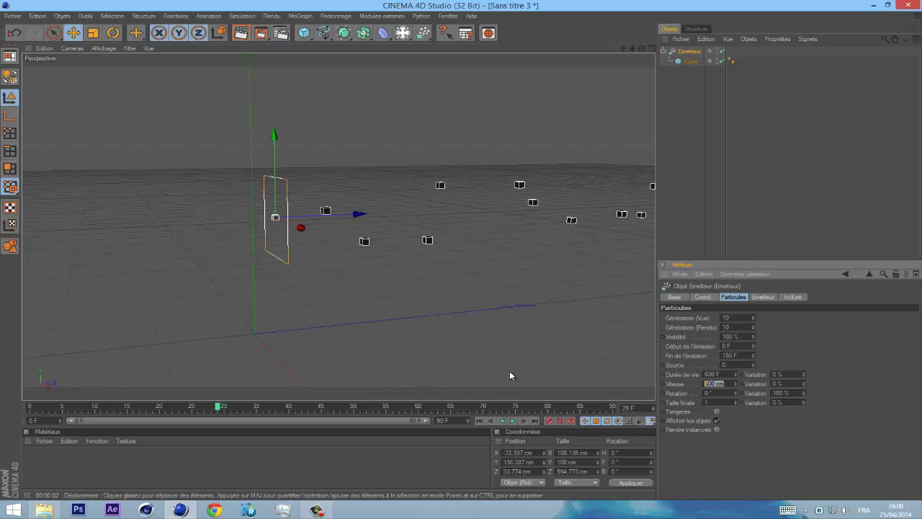
pyautogui.write('350')
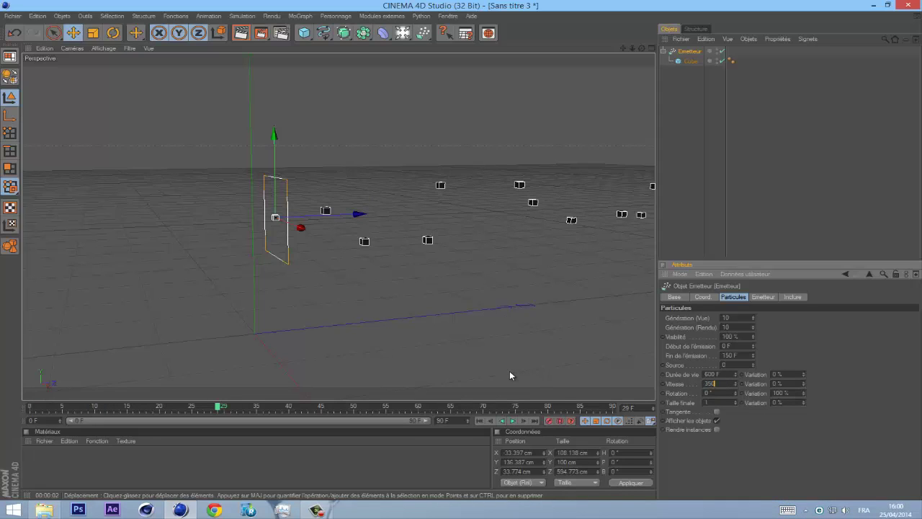
pyautogui.click(480, 421)
pyautogui.click(511, 421)
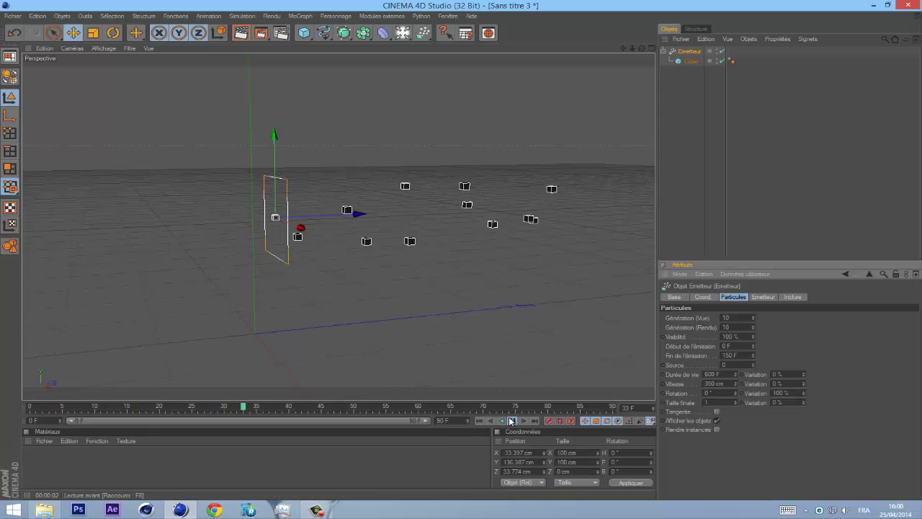
# - Set the end of emission (Fin de l'émission) to 10 F, then play and scrub the timeline to check the short burst
pyautogui.click(730, 346)
pyautogui.press('Tab')
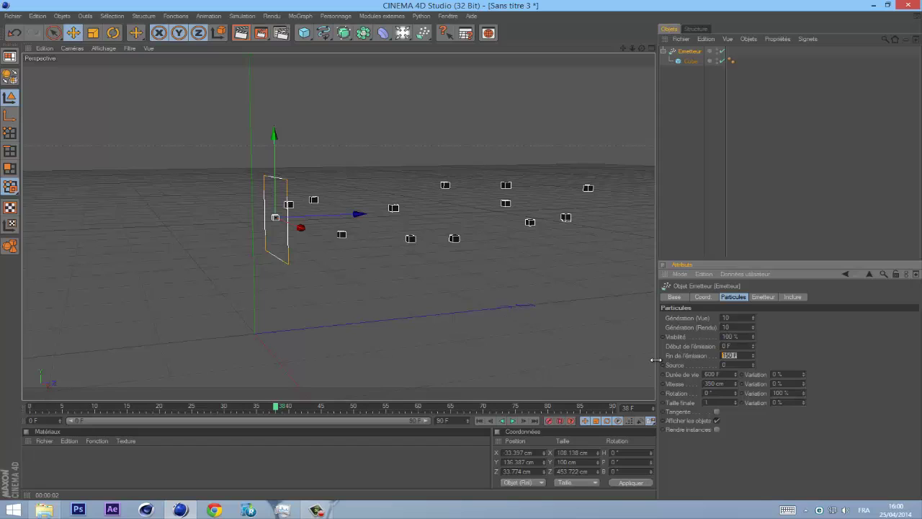
pyautogui.write('1')
pyautogui.press('Return')
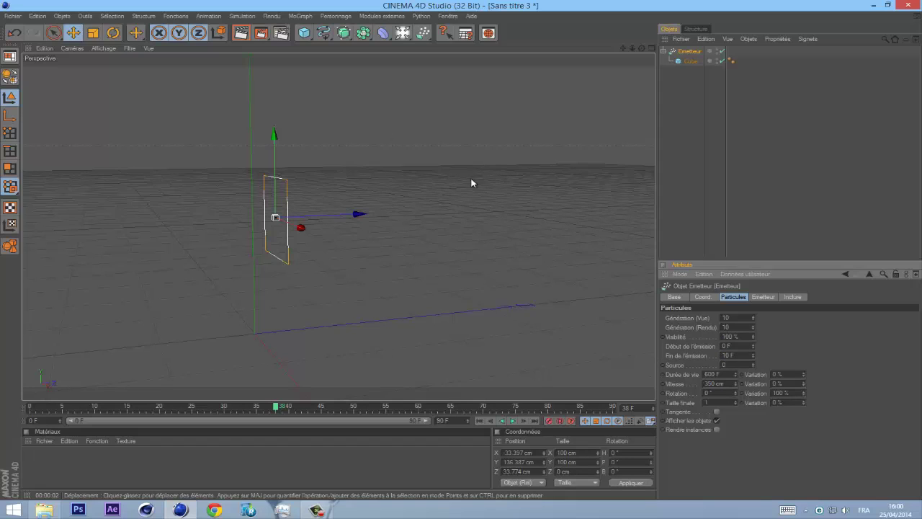
pyautogui.click(513, 421)
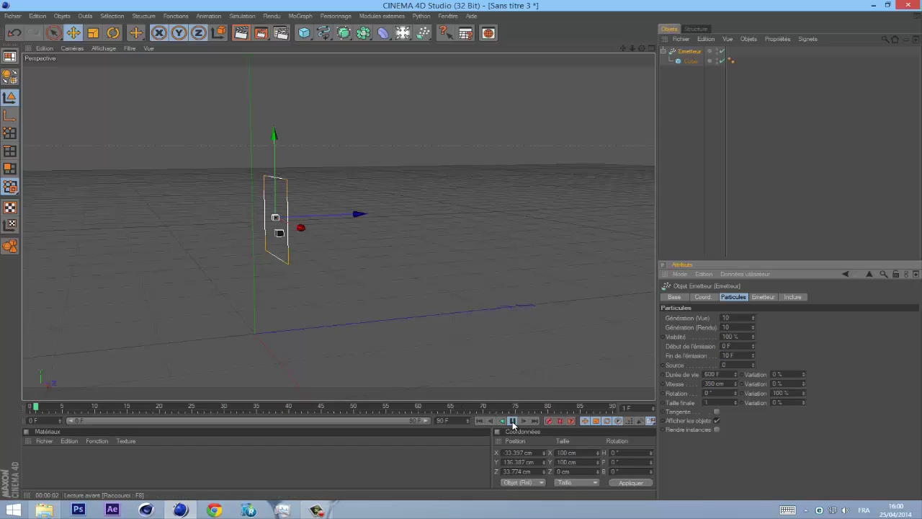
pyautogui.click(513, 422)
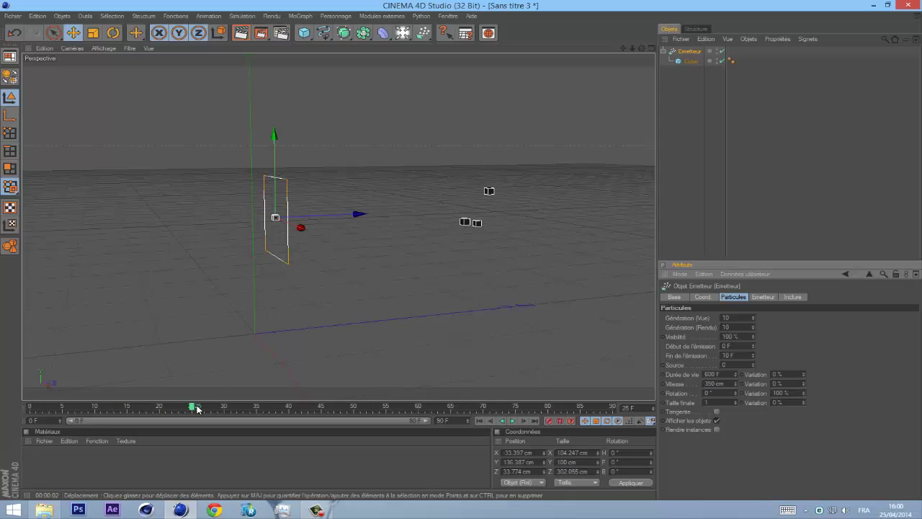
pyautogui.moveTo(198, 409); pyautogui.dragTo(82, 408)
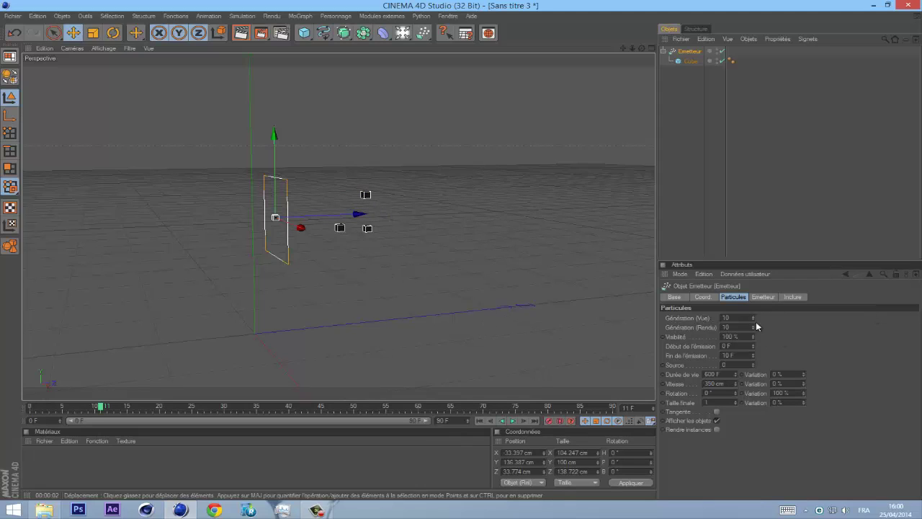
# - Set the emitter's viewport generation rate, Génération (Vue), to 200 and replay the animation from the start
pyautogui.click(728, 318)
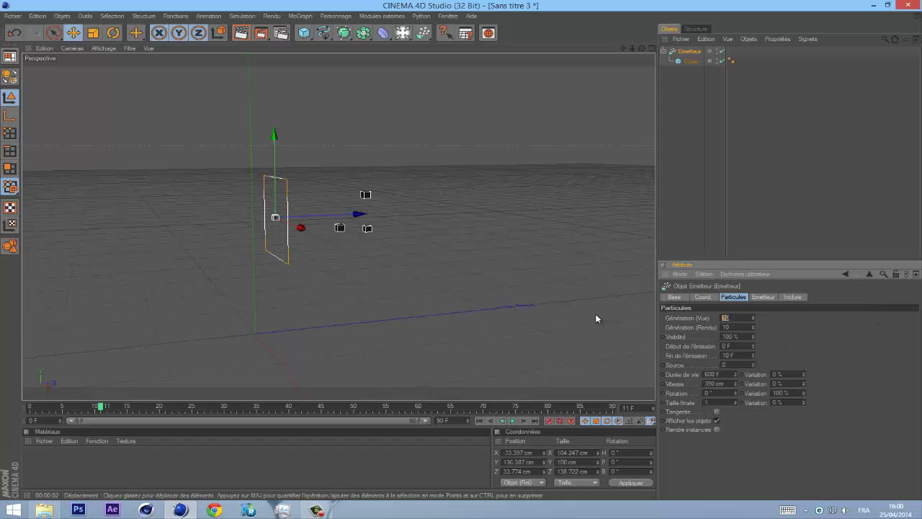
pyautogui.click(480, 420)
pyautogui.click(510, 421)
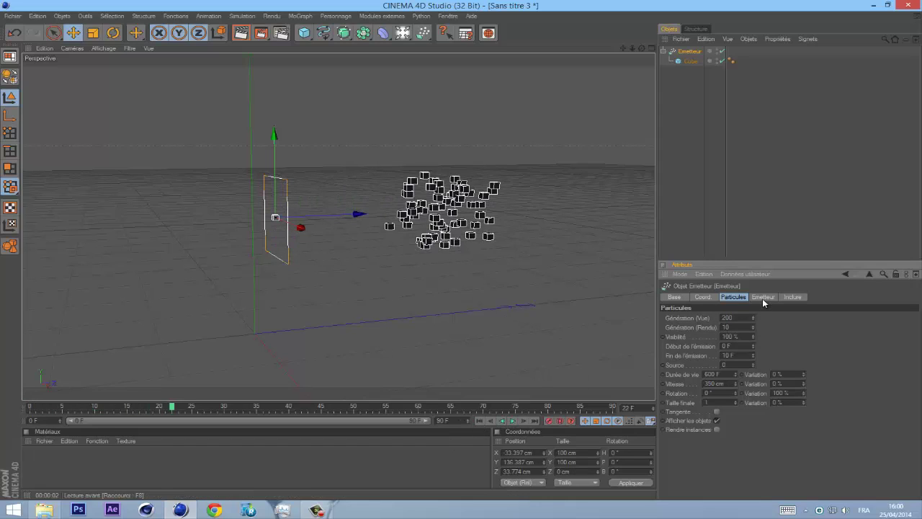
# - Set the emitter's viewport generation rate, Génération (Vue), to 130 and play the animation to check the burst
pyautogui.moveTo(745, 318); pyautogui.dragTo(502, 331)
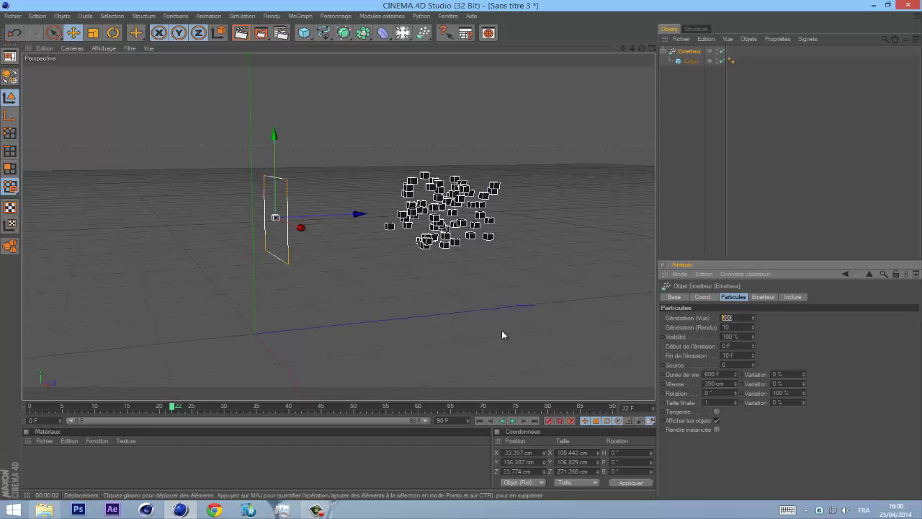
pyautogui.write('130')
pyautogui.press('Return')
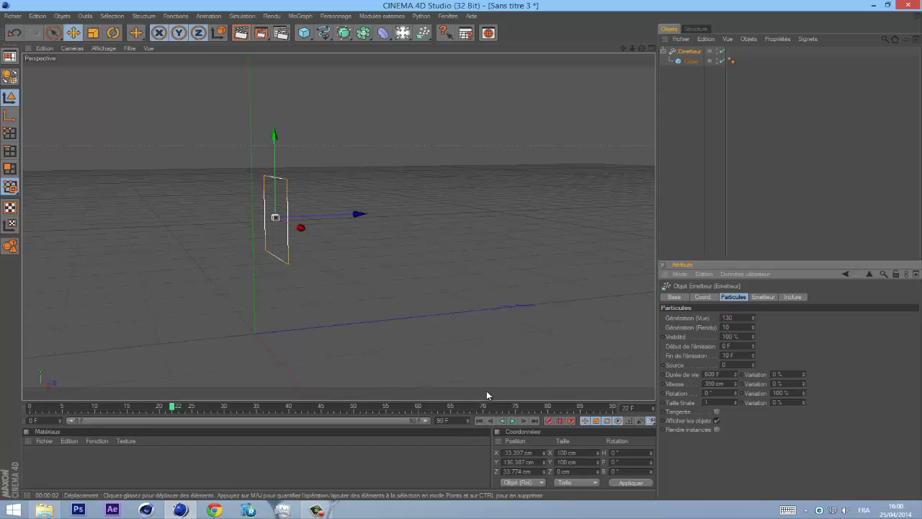
pyautogui.click(512, 421)
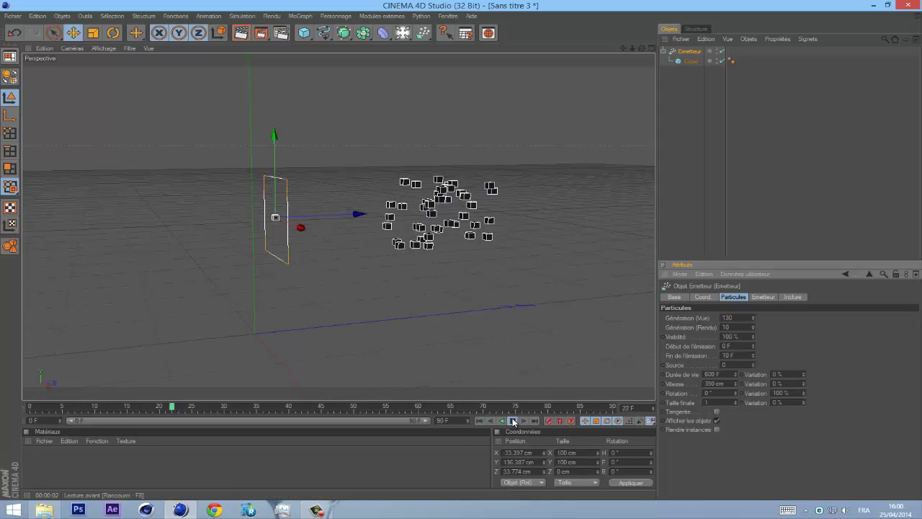
pyautogui.click(513, 421)
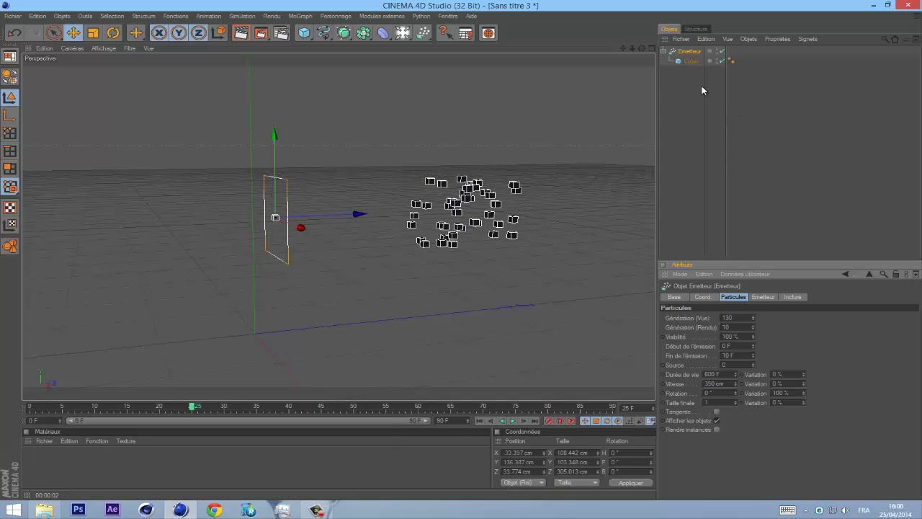
# - Add a Plan object as the floor and set its width (Largeur) and height (Hauteur) to 5000 cm
pyautogui.moveTo(641, 52); pyautogui.dragTo(465, 245)
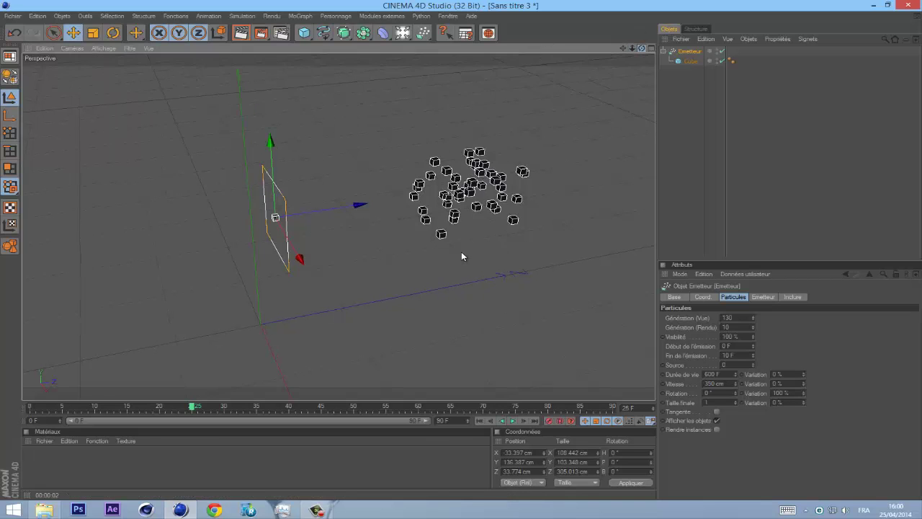
pyautogui.moveTo(462, 256)
pyautogui.keyDown('alt'); pyautogui.mouseDown()
pyautogui.moveTo(405, 251)
pyautogui.moveTo(478, 253)
pyautogui.moveTo(442, 255)
pyautogui.moveTo(411, 282)
pyautogui.moveTo(441, 251)
pyautogui.moveTo(468, 252)
pyautogui.mouseUp(); pyautogui.keyUp('alt')
pyautogui.click(867, 130)
pyautogui.click(304, 33)
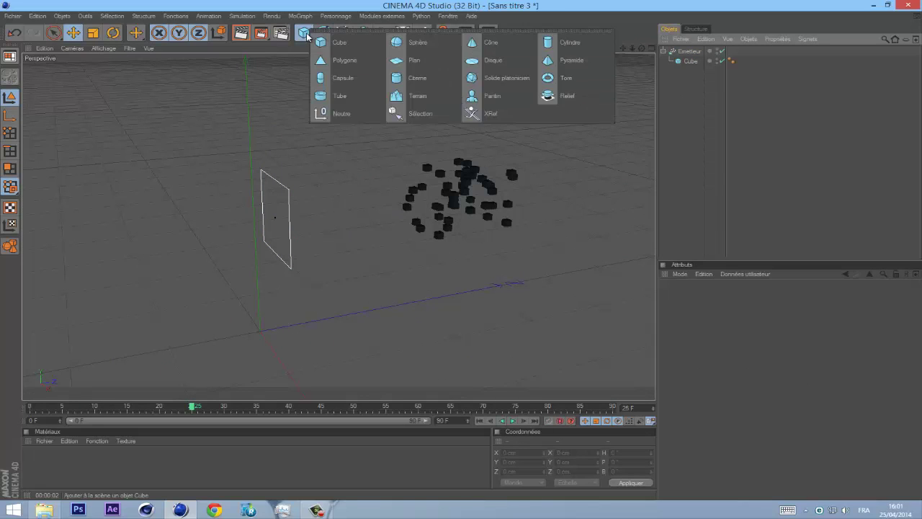
pyautogui.click(402, 61)
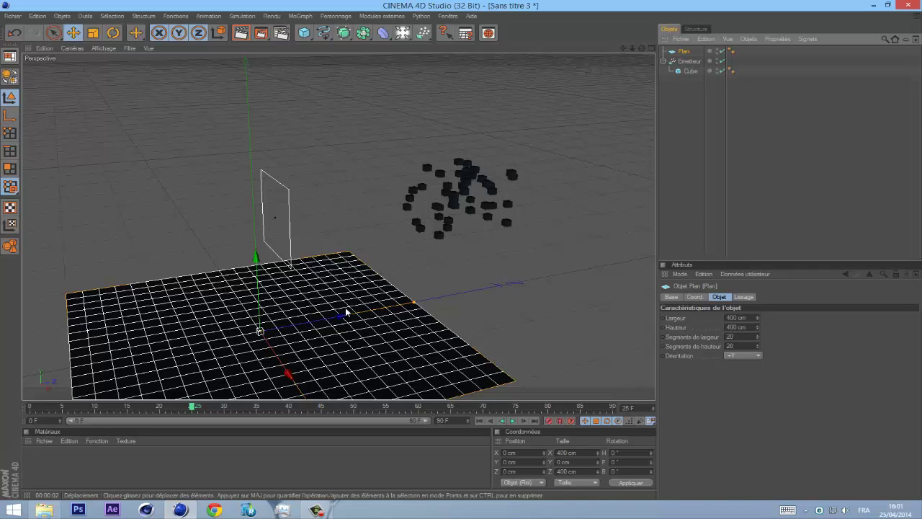
pyautogui.doubleClick(742, 317)
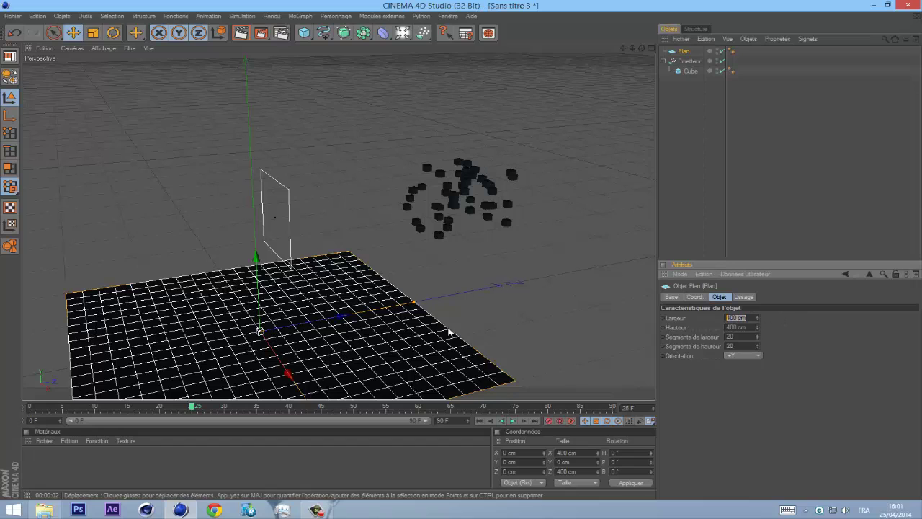
pyautogui.write('5000')
pyautogui.press('Tab')
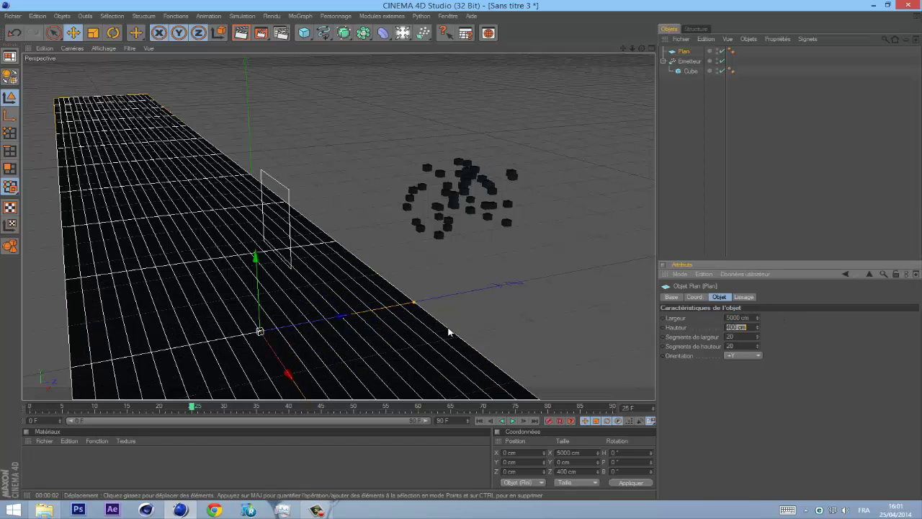
pyautogui.write('5000')
pyautogui.press('Return')
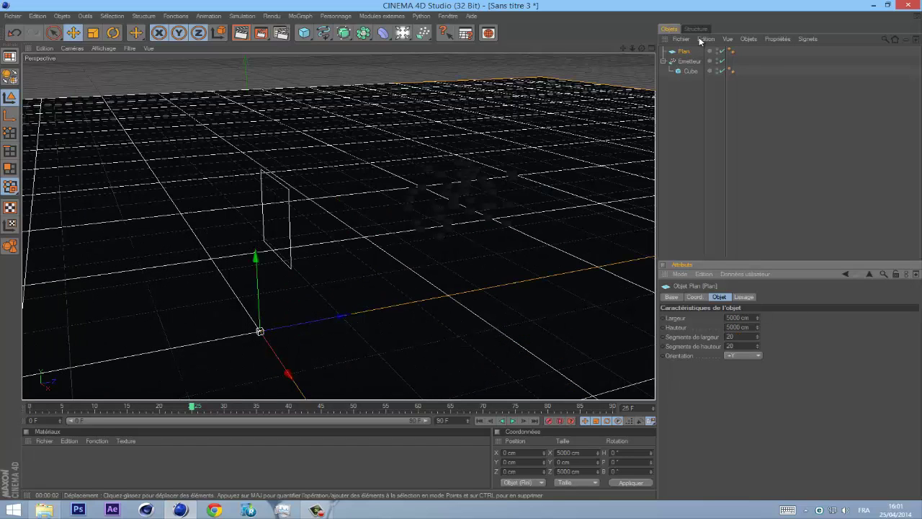
pyautogui.click(731, 127)
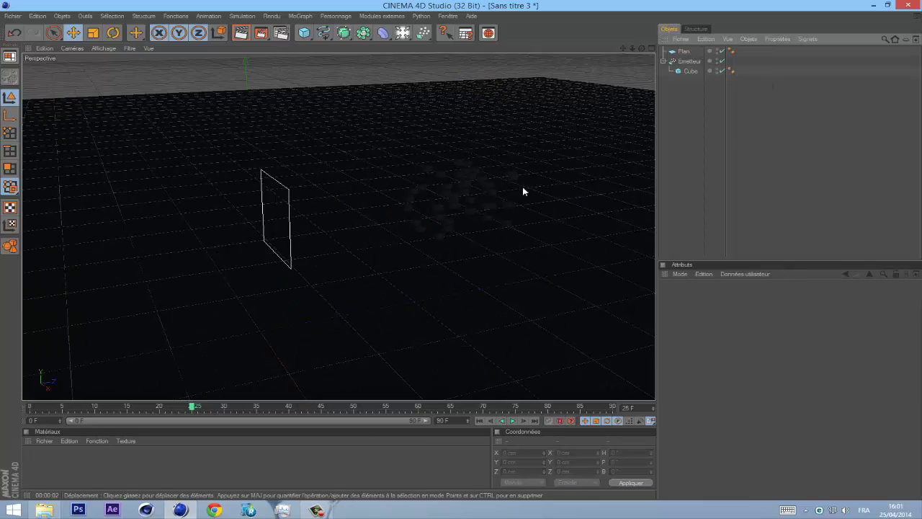
# - Create a new material and set its colour to bright red (R 252, V 0, B 0)
pyautogui.doubleClick(320, 449)
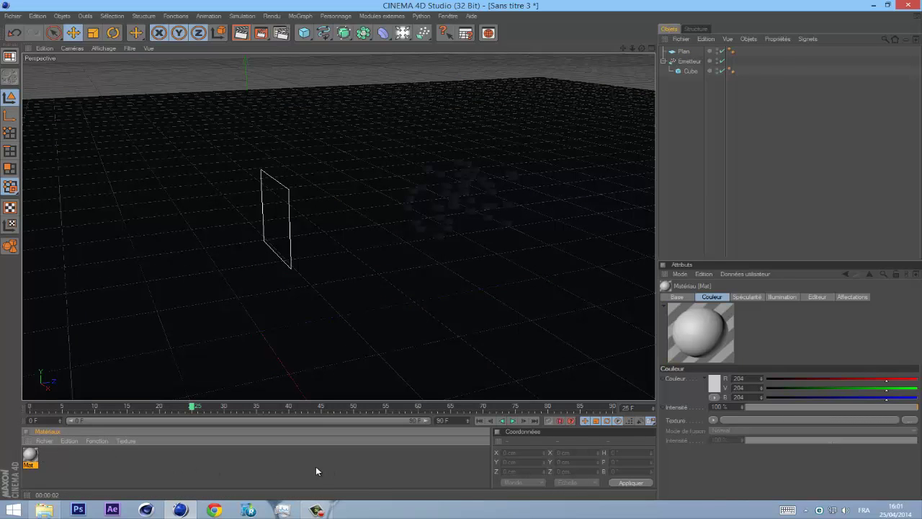
pyautogui.doubleClick(31, 455)
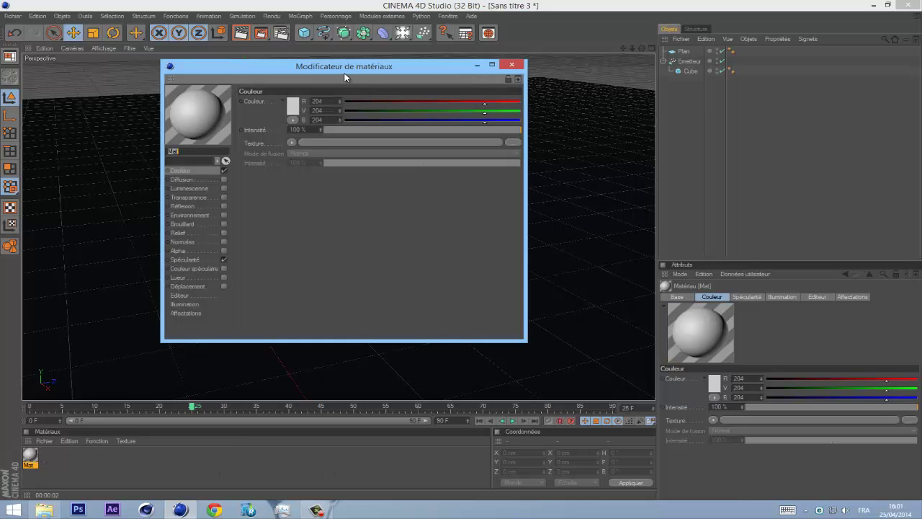
pyautogui.moveTo(345, 77); pyautogui.dragTo(406, 115)
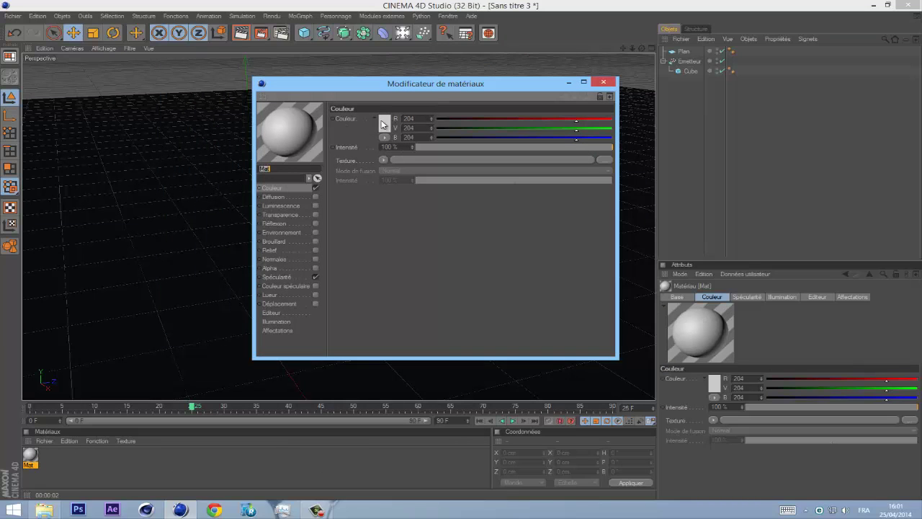
pyautogui.click(383, 124)
pyautogui.moveTo(404, 72); pyautogui.dragTo(712, 61)
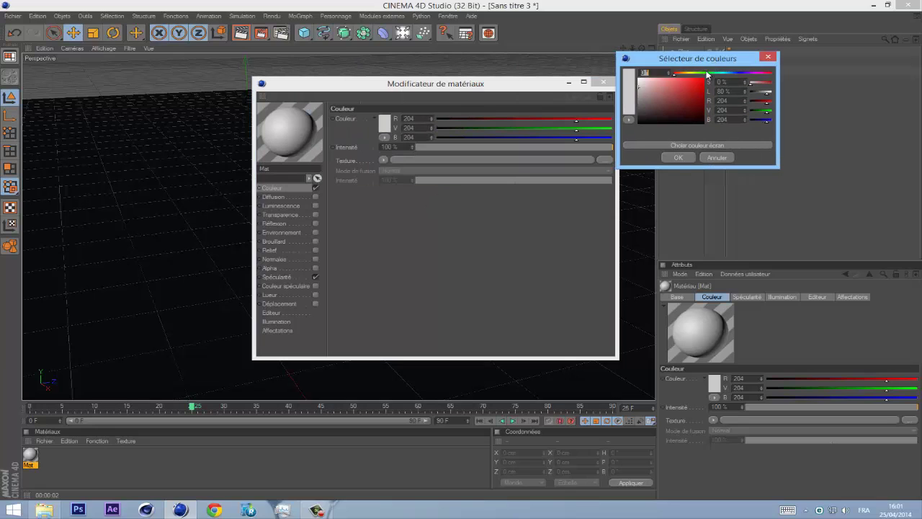
pyautogui.click(704, 76)
pyautogui.click(677, 157)
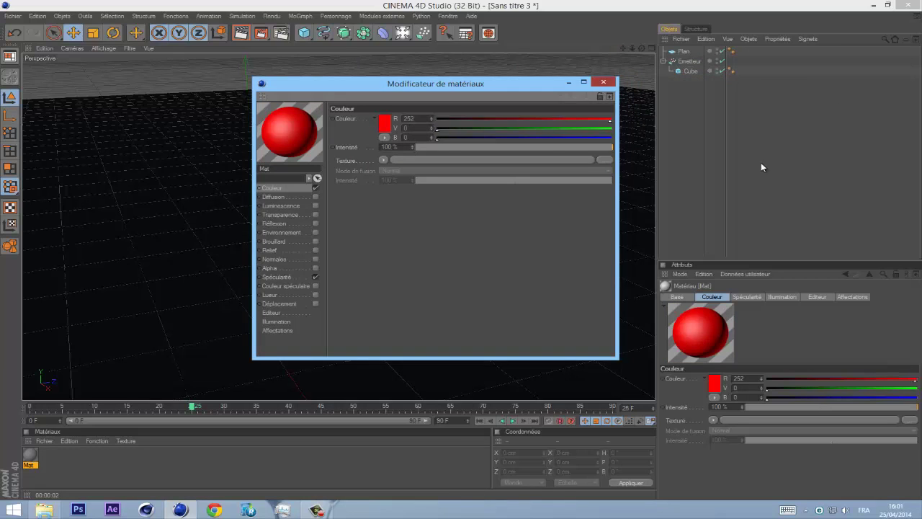
pyautogui.click(604, 83)
# - Apply the red material to the Cube under the emitter and replay the animation from the start
pyautogui.moveTo(36, 454); pyautogui.dragTo(685, 72)
pyautogui.click(757, 103)
pyautogui.click(480, 421)
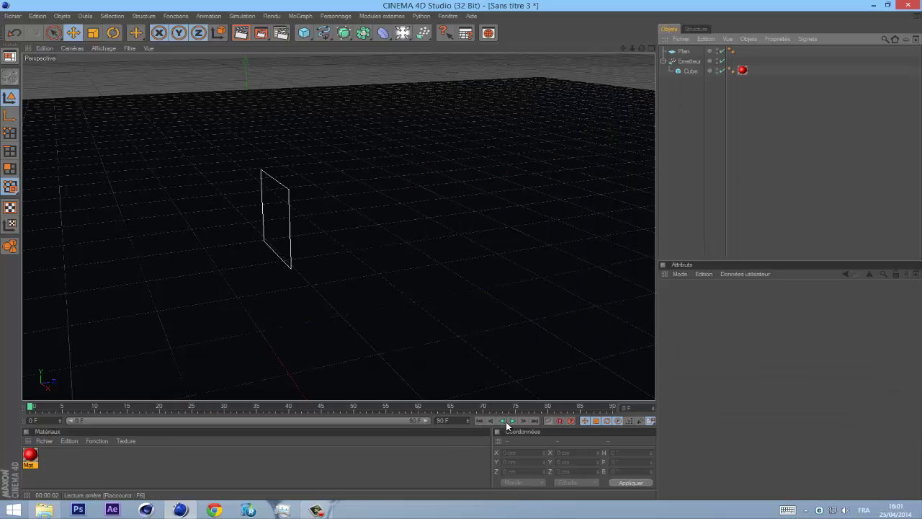
pyautogui.click(512, 421)
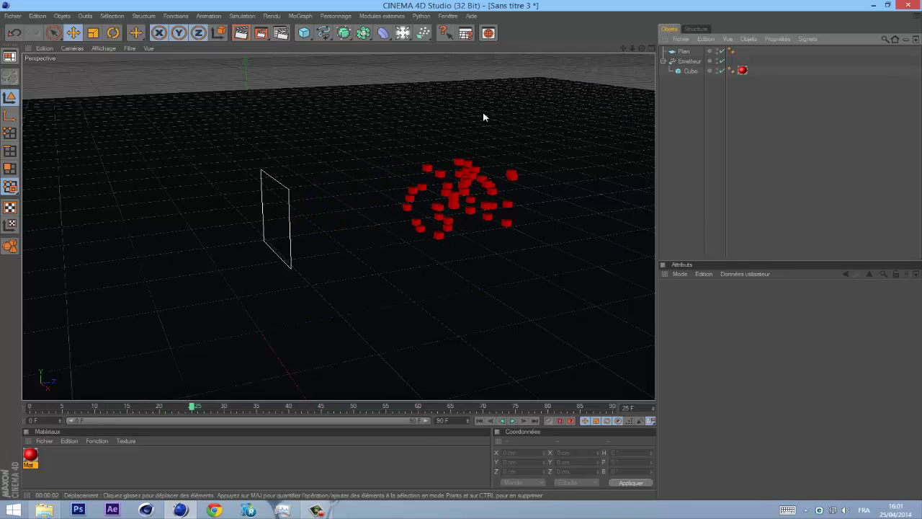
# - Make the Plan floor a dynamics collision object (Créer une collision)
pyautogui.click(703, 52)
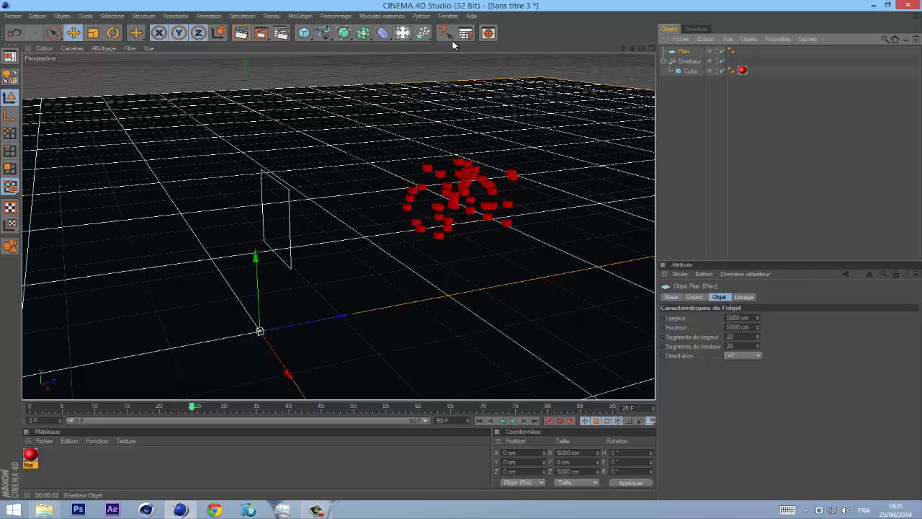
pyautogui.click(243, 15)
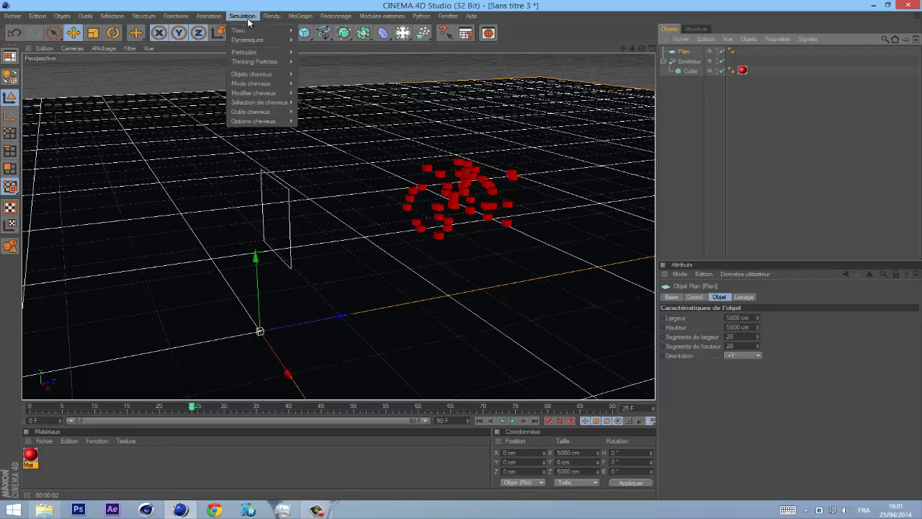
pyautogui.moveTo(271, 56)
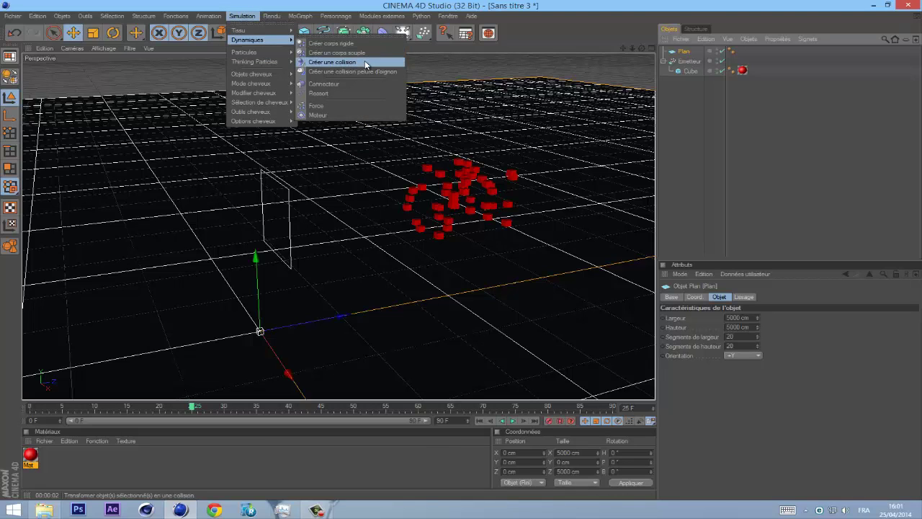
pyautogui.click(364, 63)
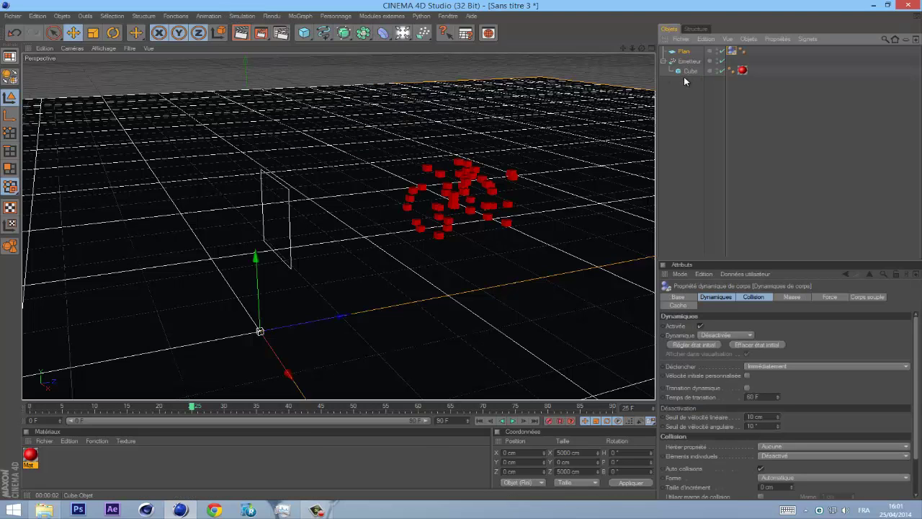
pyautogui.click(686, 115)
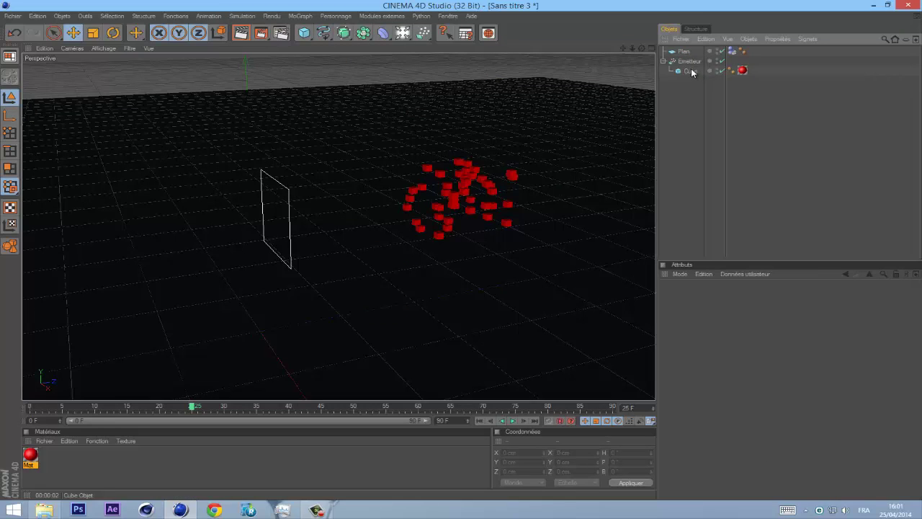
# - Make the emitter's Cube a dynamic rigid body (Créer corps rigide)
pyautogui.click(691, 71)
pyautogui.click(242, 16)
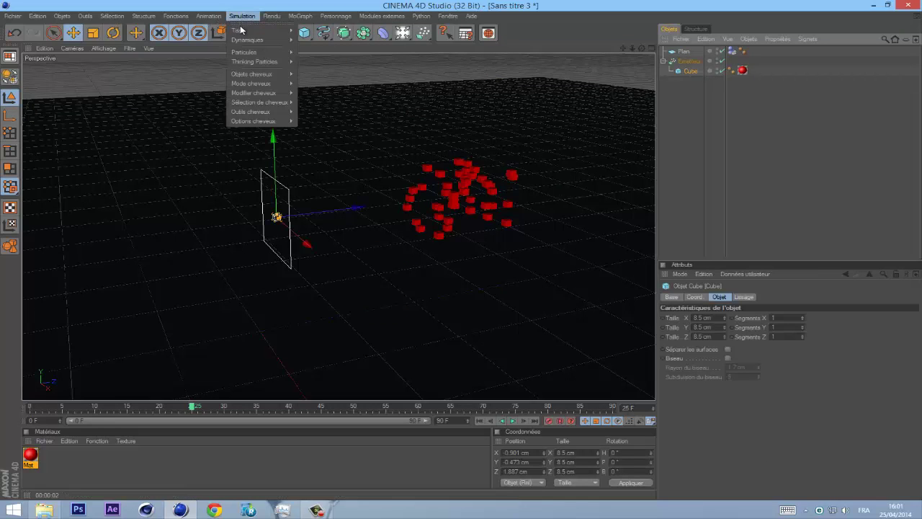
pyautogui.moveTo(249, 39)
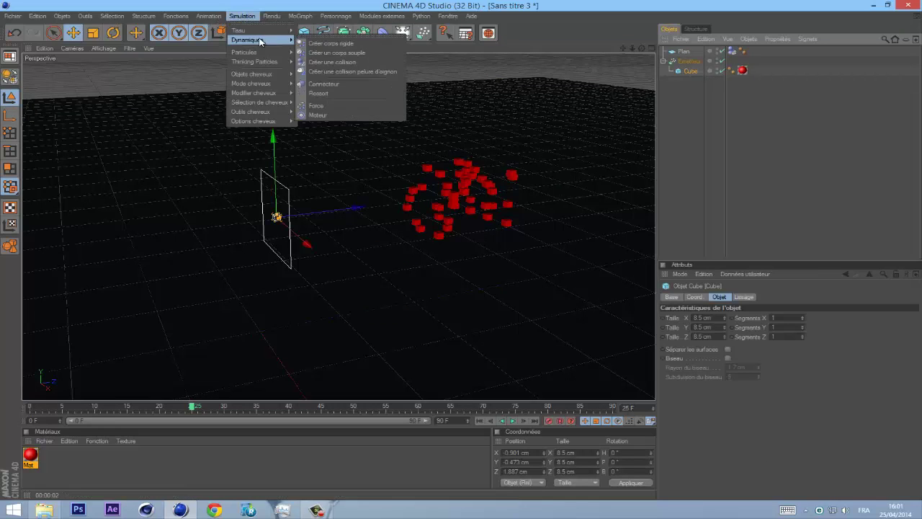
pyautogui.click(360, 43)
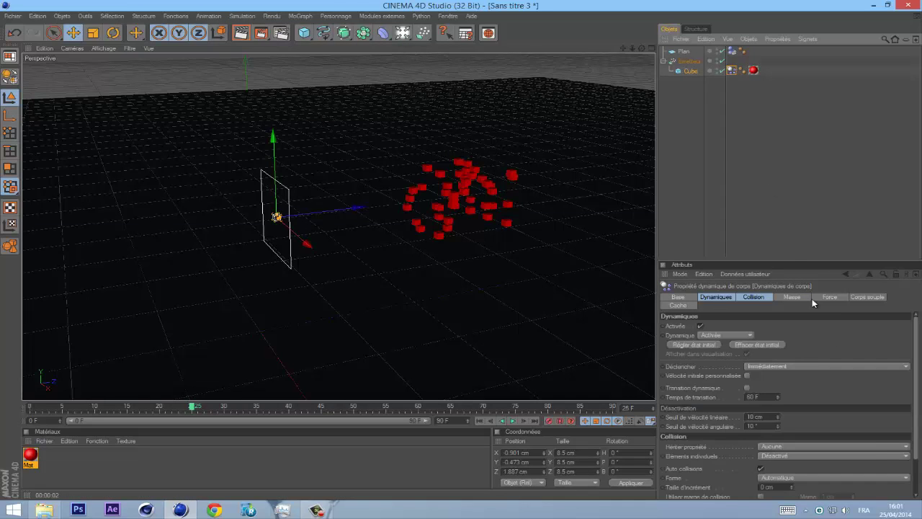
pyautogui.click(648, 274)
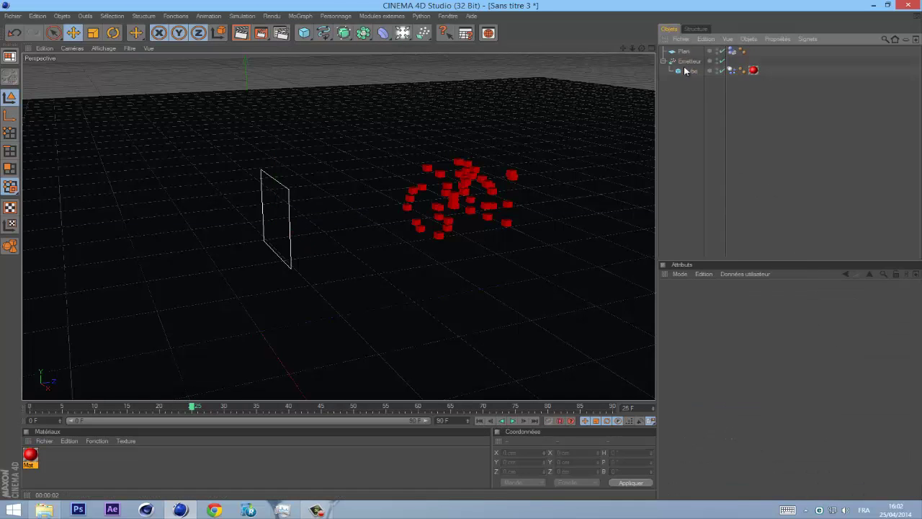
# - Replay the simulation from the start and view from another angle how the cubes fall onto the floor
pyautogui.click(480, 420)
pyautogui.click(513, 420)
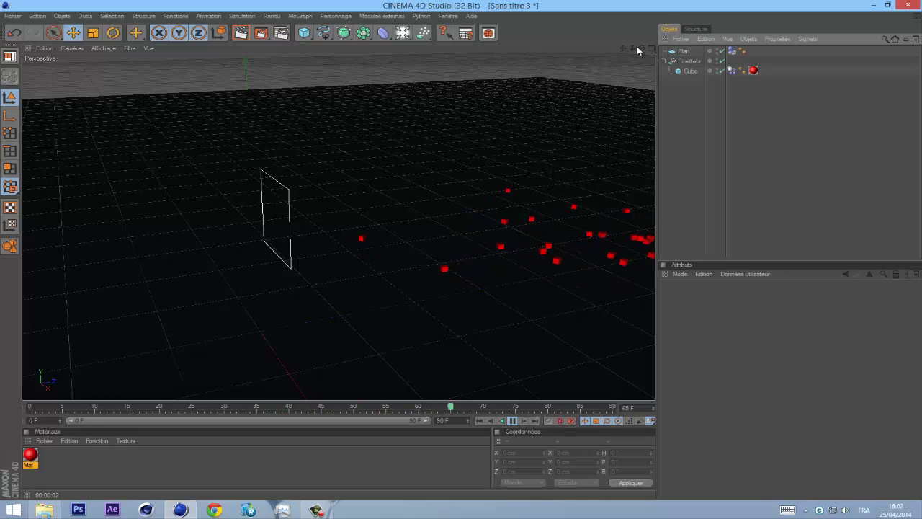
pyautogui.moveTo(425, 251); pyautogui.dragTo(366, 209)
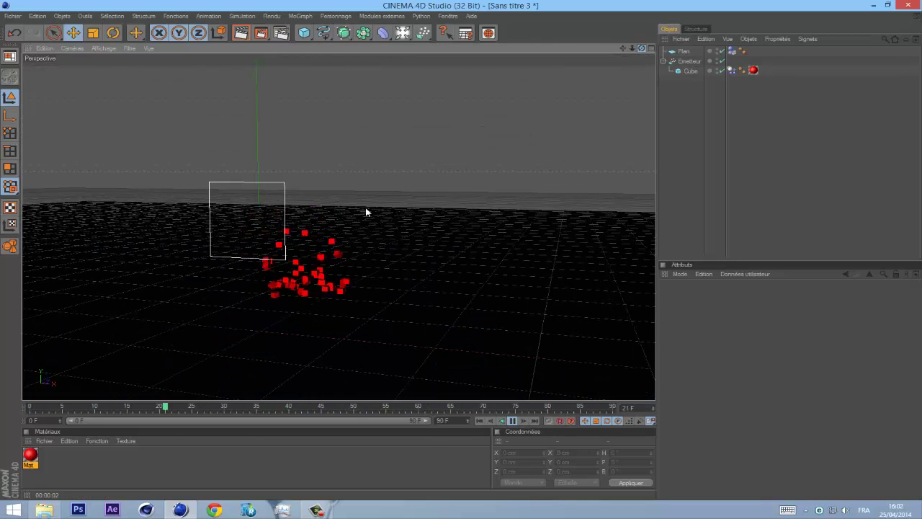
pyautogui.click(516, 422)
pyautogui.click(480, 421)
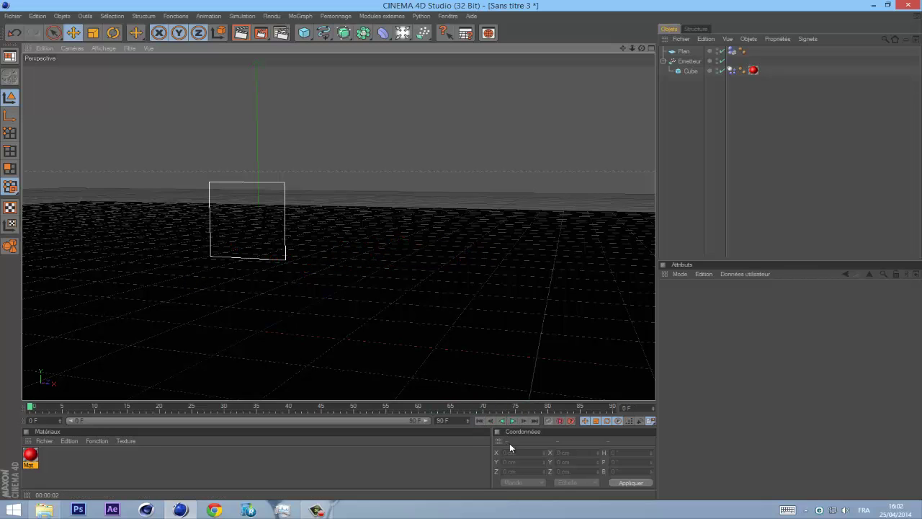
pyautogui.click(511, 421)
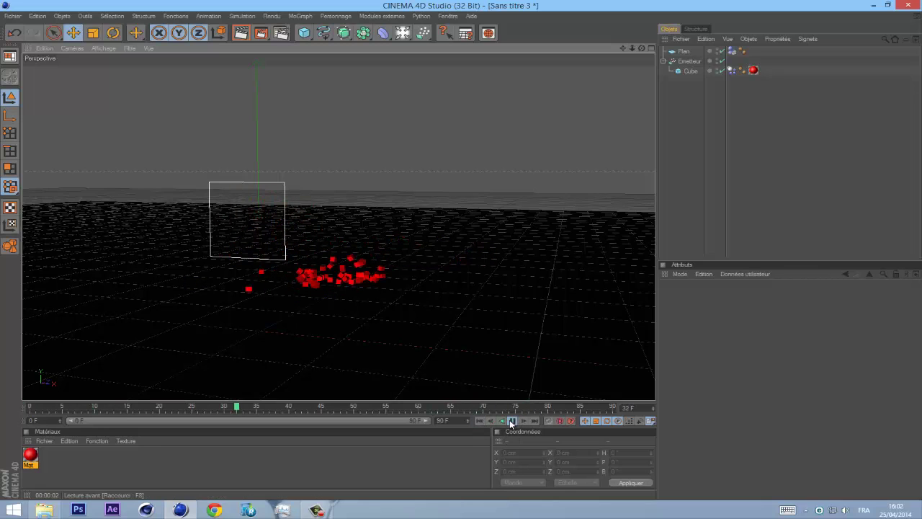
# - Set the emitter's particle speed (Vitesse) to 200 cm
pyautogui.click(689, 62)
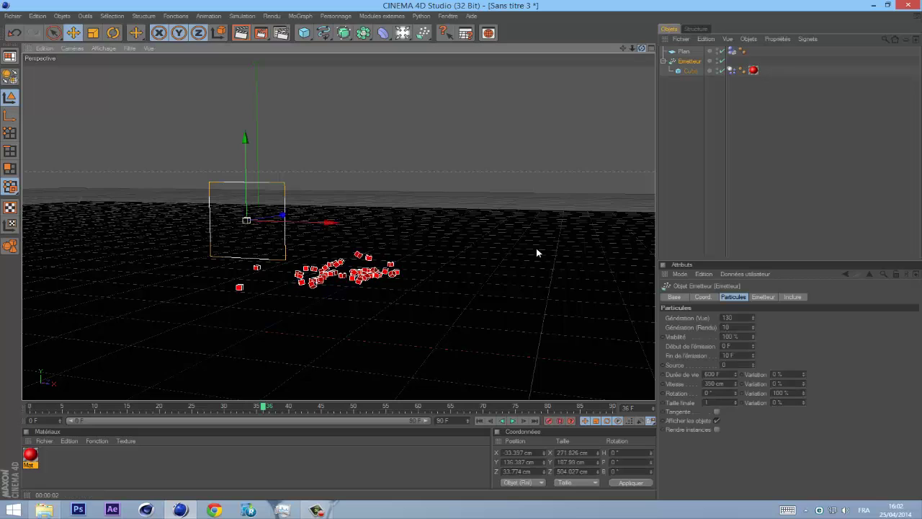
pyautogui.moveTo(642, 48); pyautogui.dragTo(690, 119)
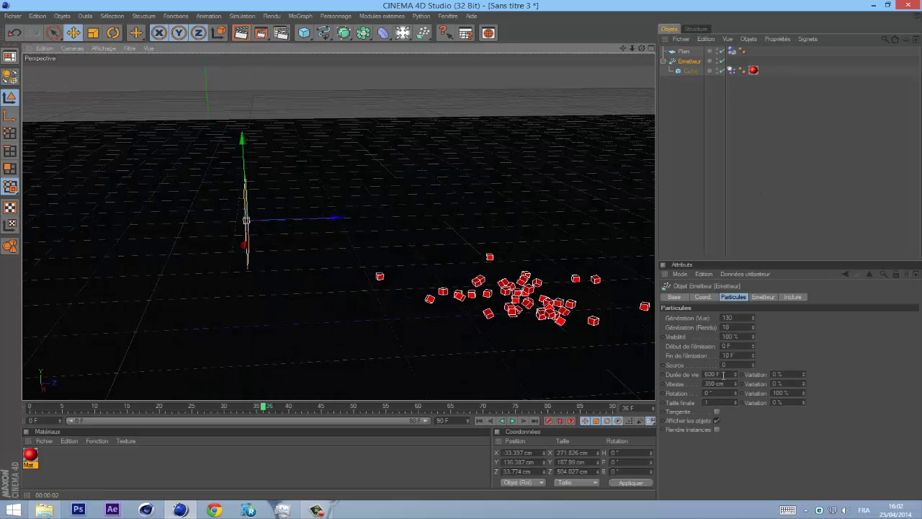
pyautogui.click(566, 354)
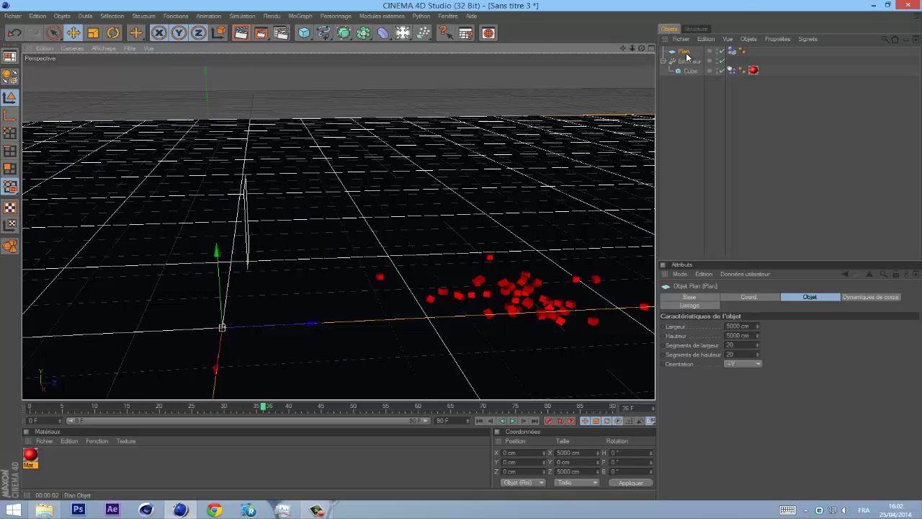
pyautogui.click(688, 61)
pyautogui.click(729, 383)
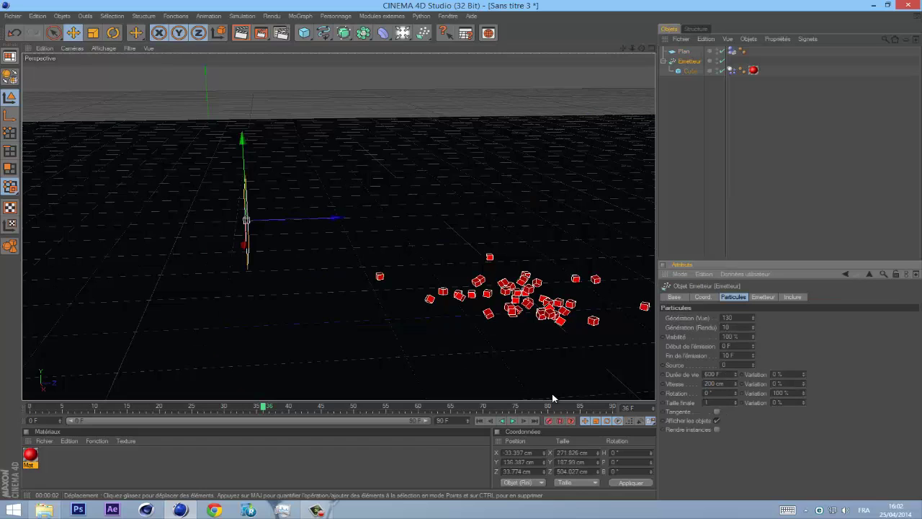
# - Replay the particle burst from the start and scale the emitter's Cube down uniformly to about 5.7 cm per side
pyautogui.click(480, 420)
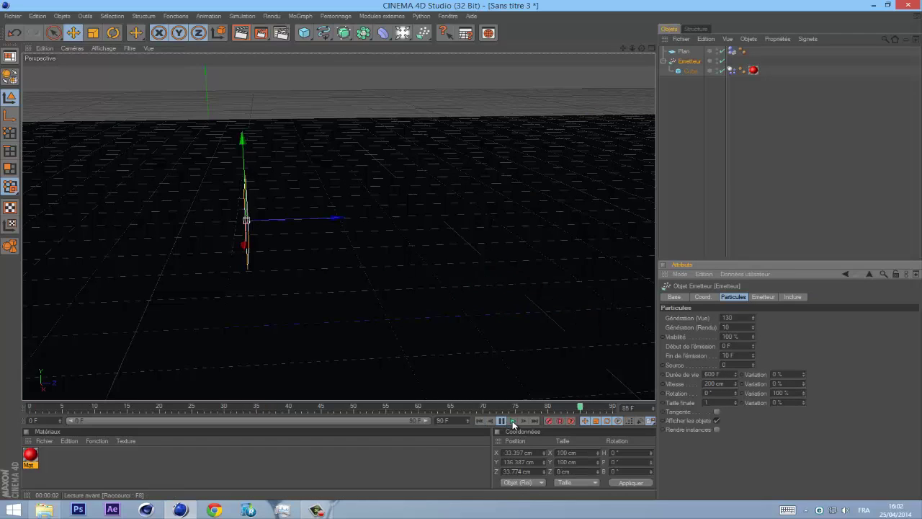
pyautogui.click(512, 421)
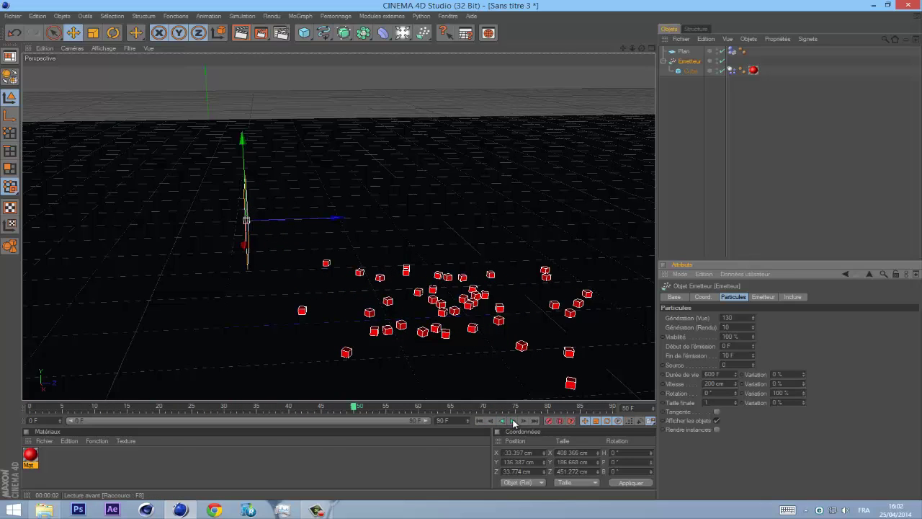
pyautogui.click(685, 72)
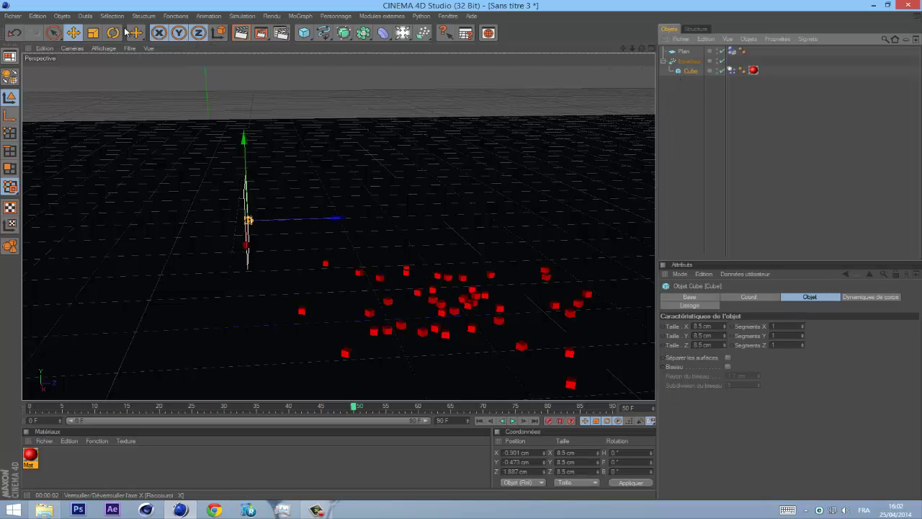
pyautogui.click(94, 33)
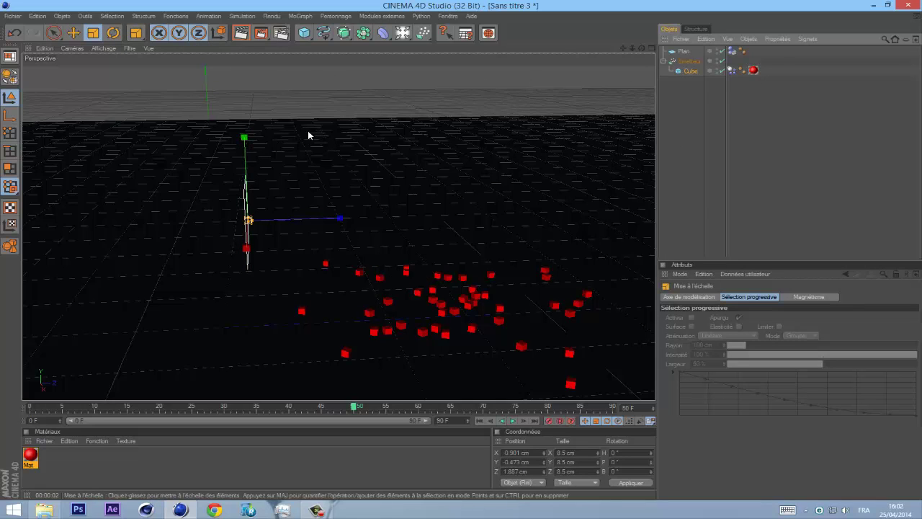
pyautogui.moveTo(461, 253)
pyautogui.mouseDown()
pyautogui.moveTo(444, 274)
pyautogui.moveTo(461, 258)
pyautogui.mouseUp()
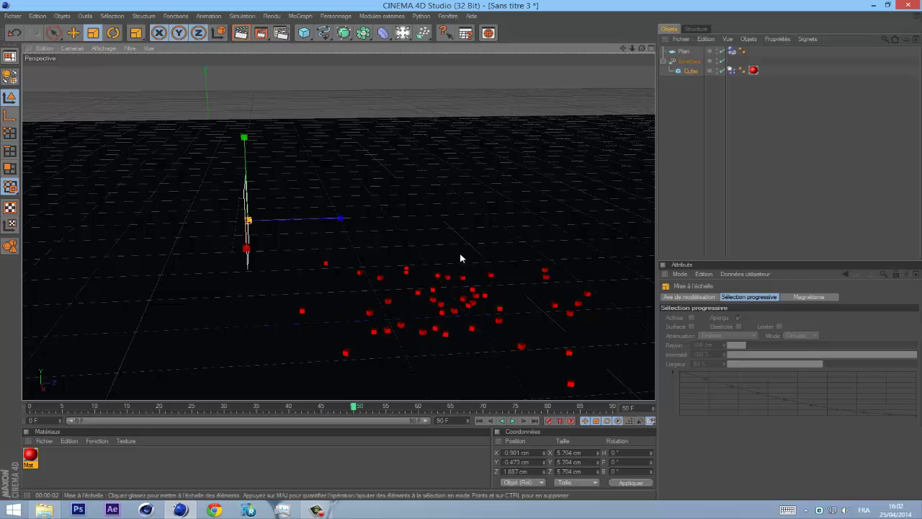
pyautogui.click(800, 123)
# - Set the emitter's viewport particle generation (Génération Vue) to 160 and replay the simulation from the start
pyautogui.click(688, 61)
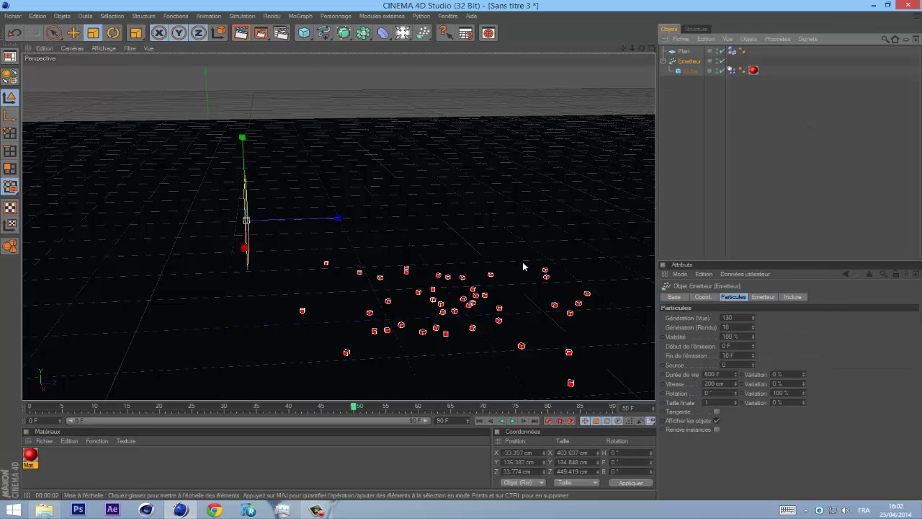
pyautogui.click(738, 318)
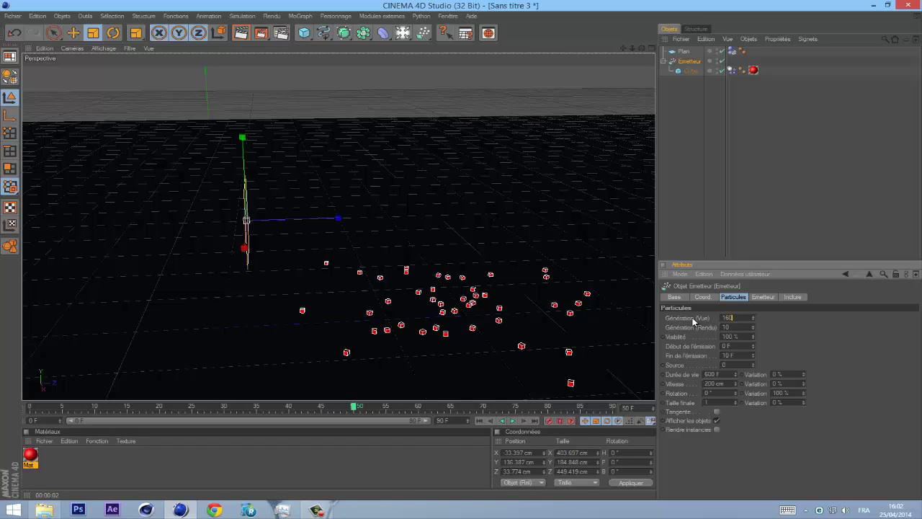
pyautogui.press('Return')
pyautogui.click(481, 421)
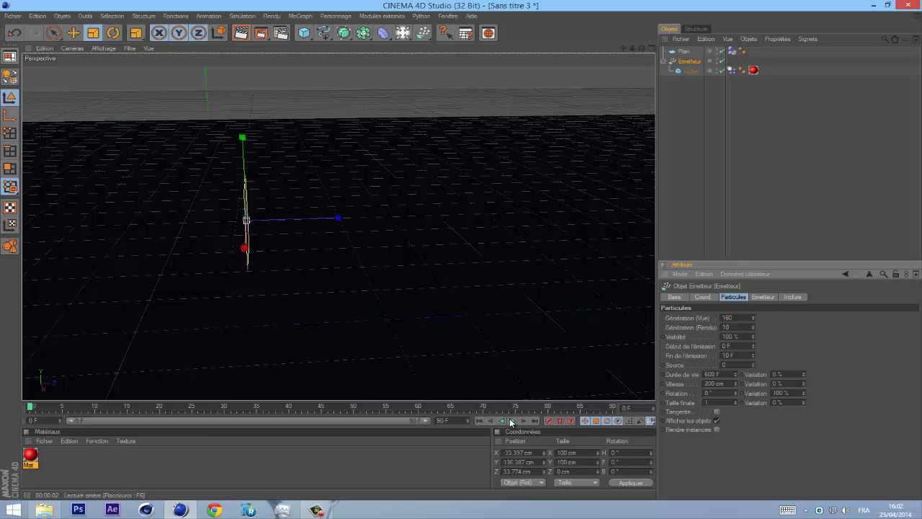
pyautogui.click(512, 422)
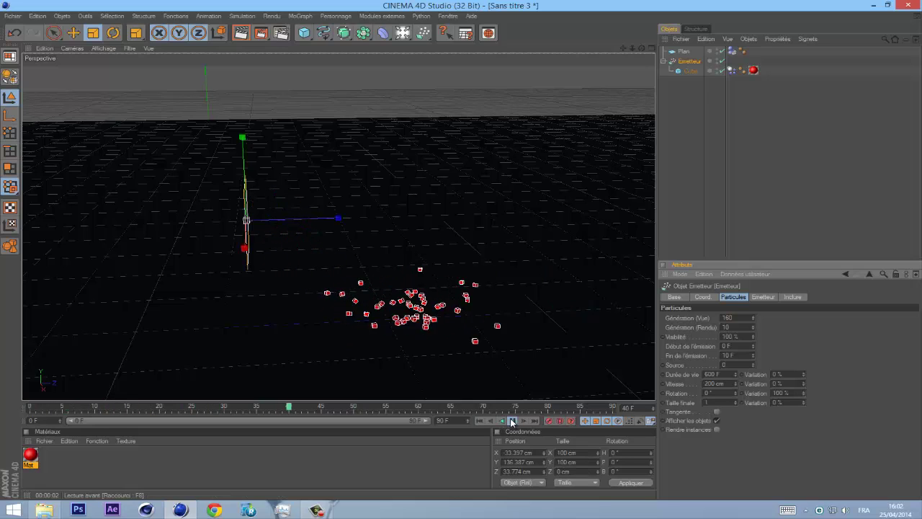
pyautogui.click(512, 422)
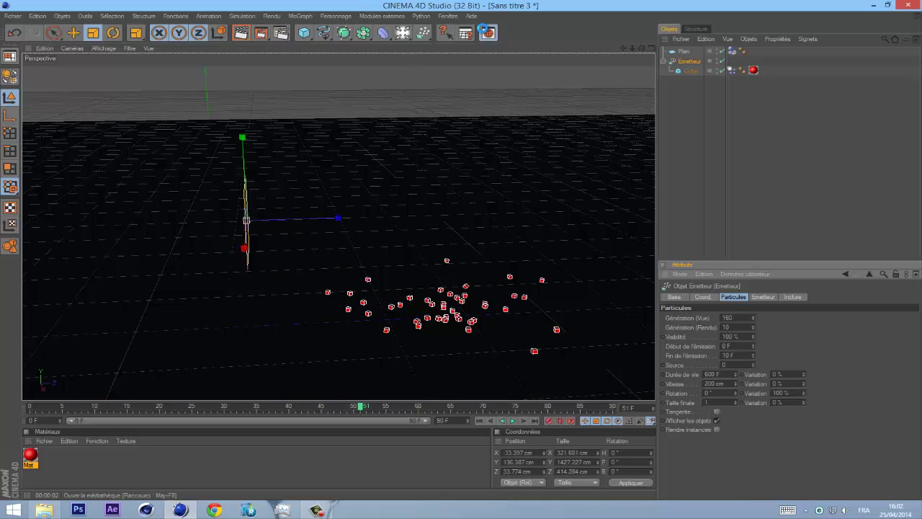
# - Open the Médiathèque and browse to the D: drive's Program Files/MAXON/CINEMA 4D R15/library/browser folder
pyautogui.hotkey('shift', 'F8')
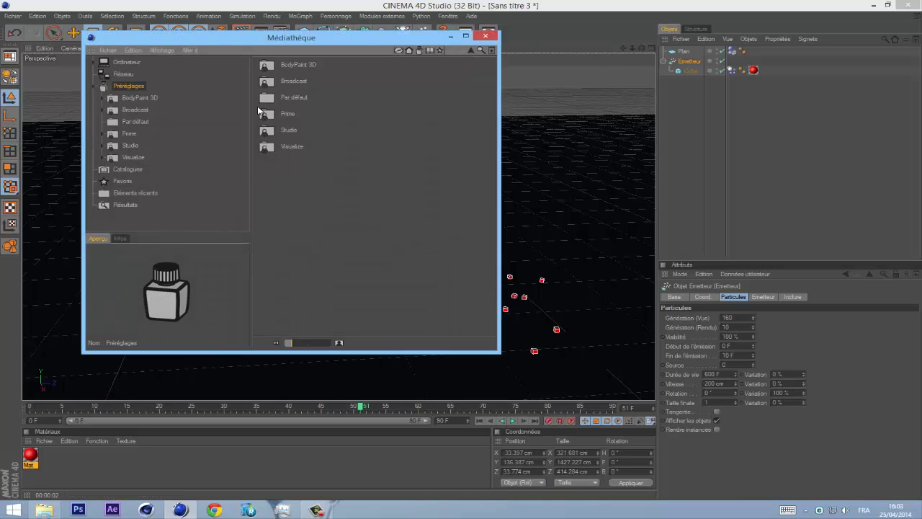
pyautogui.moveTo(315, 45); pyautogui.dragTo(757, 71)
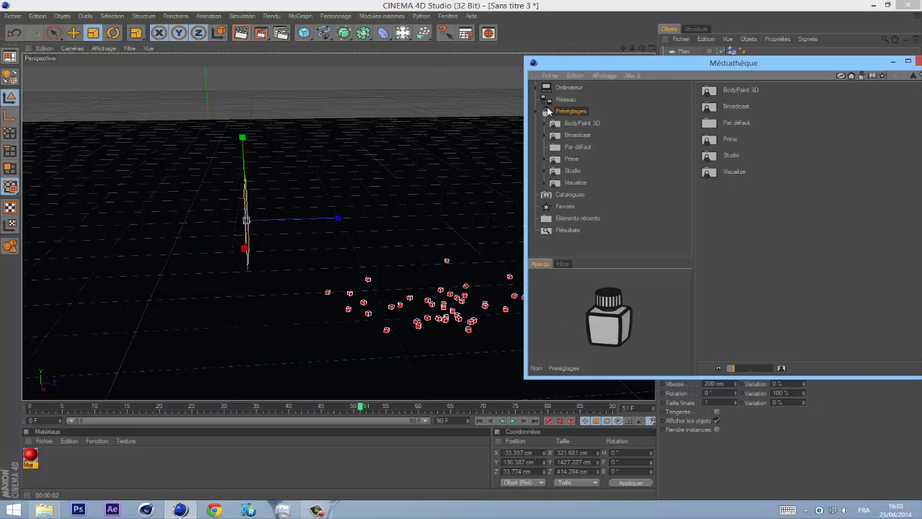
pyautogui.click(568, 87)
pyautogui.doubleClick(709, 107)
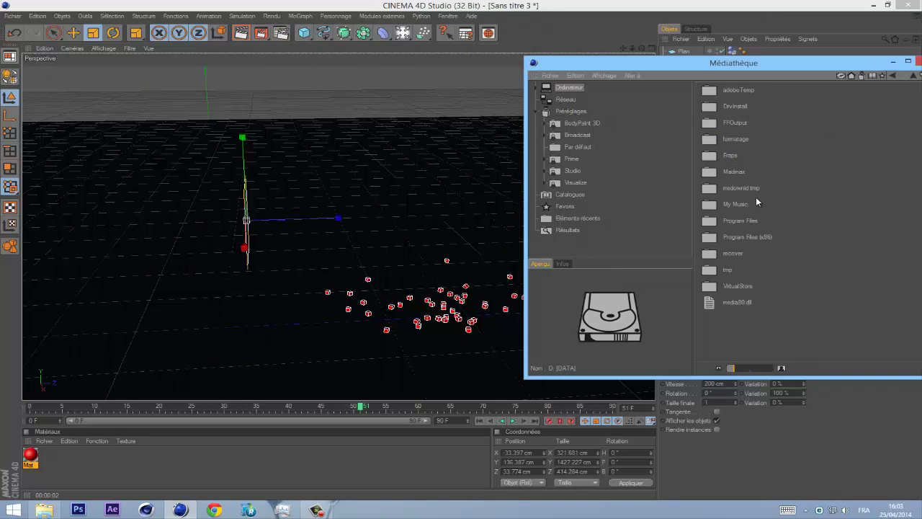
pyautogui.doubleClick(742, 221)
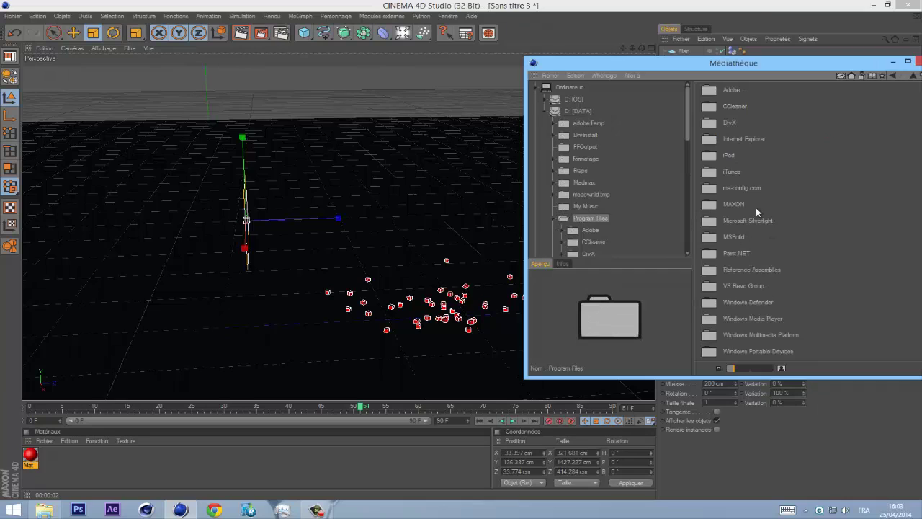
pyautogui.scroll(-1, 760, 195)
pyautogui.doubleClick(734, 187)
pyautogui.doubleClick(735, 91)
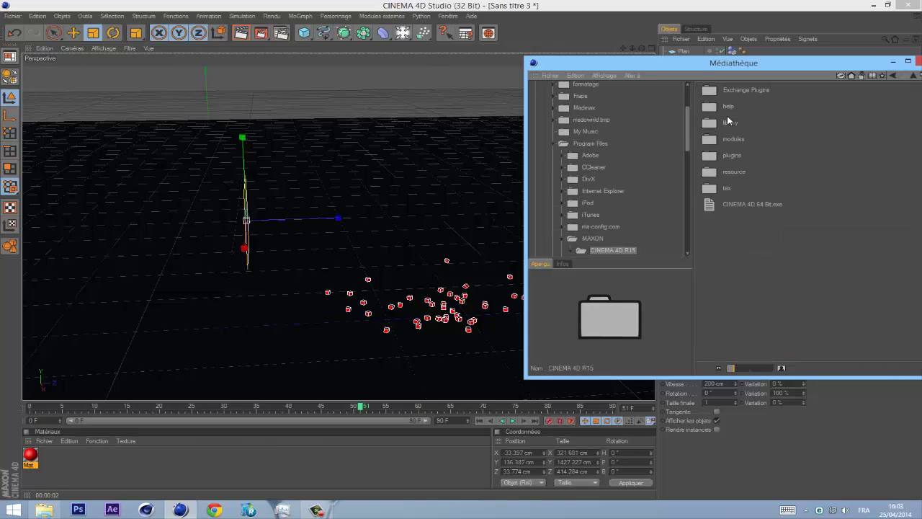
pyautogui.click(730, 122)
pyautogui.doubleClick(730, 123)
pyautogui.doubleClick(731, 90)
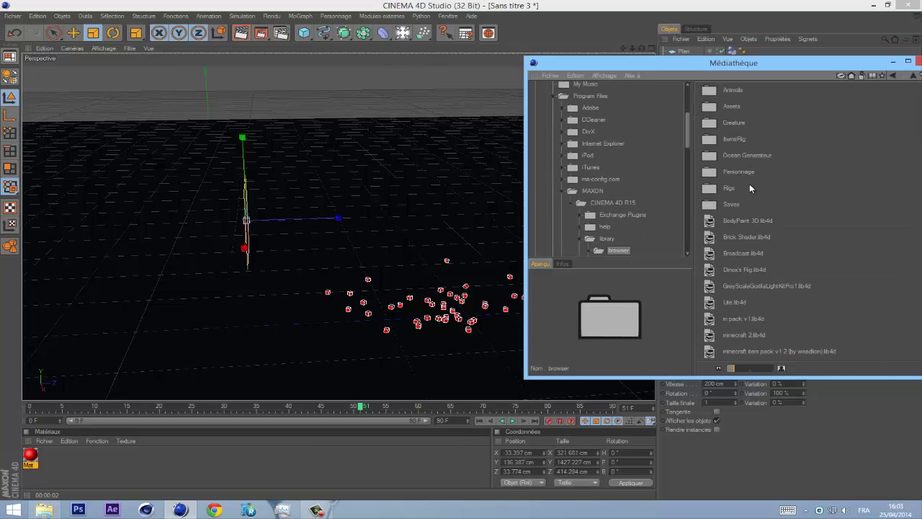
# - Load the Zombie model from Zombie + FacialRig.lib4d in the Creature folder and accept the missing modules warning
pyautogui.doubleClick(734, 123)
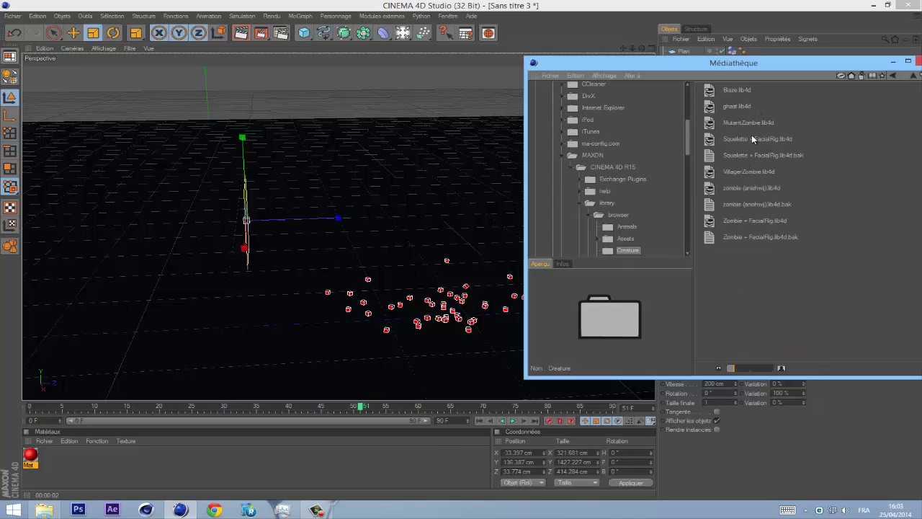
pyautogui.doubleClick(752, 225)
pyautogui.click(723, 106)
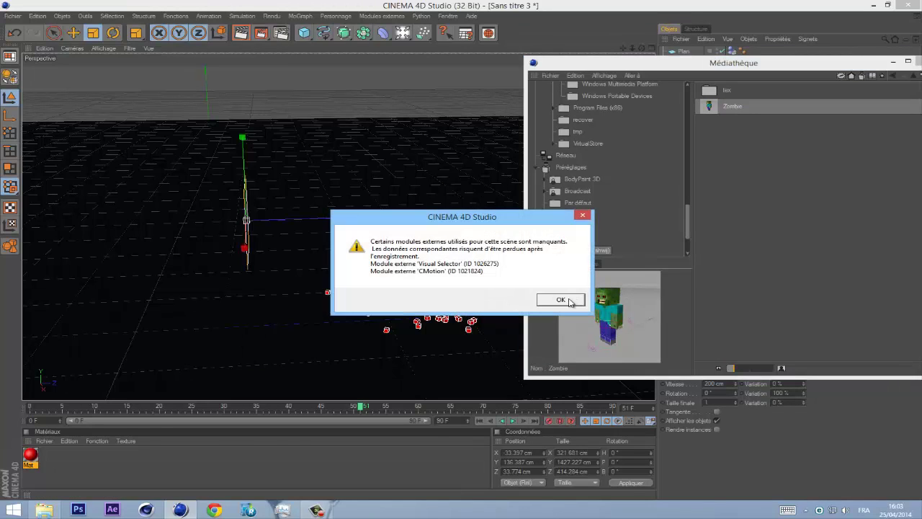
pyautogui.click(562, 300)
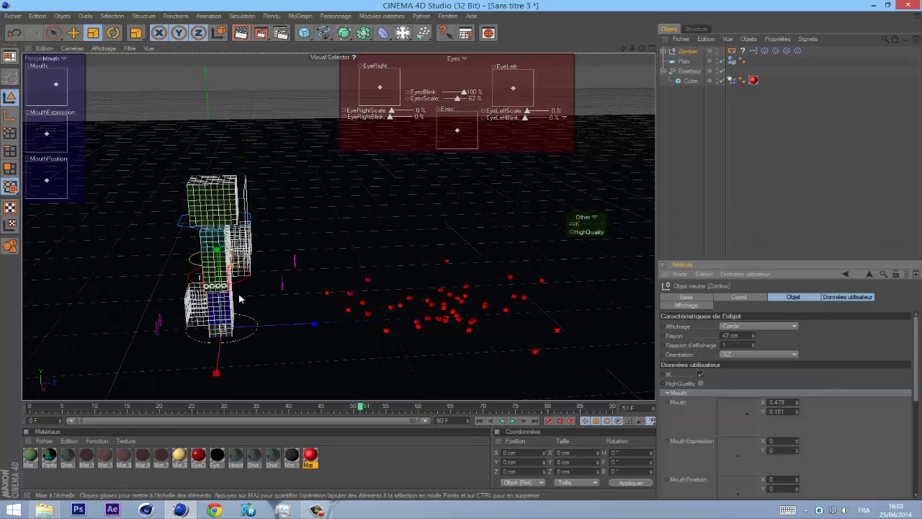
# - Move the Zombie next to the emitter, to about X -34.8 cm, Y 14.1 cm and Z 18.3 cm
pyautogui.click(73, 32)
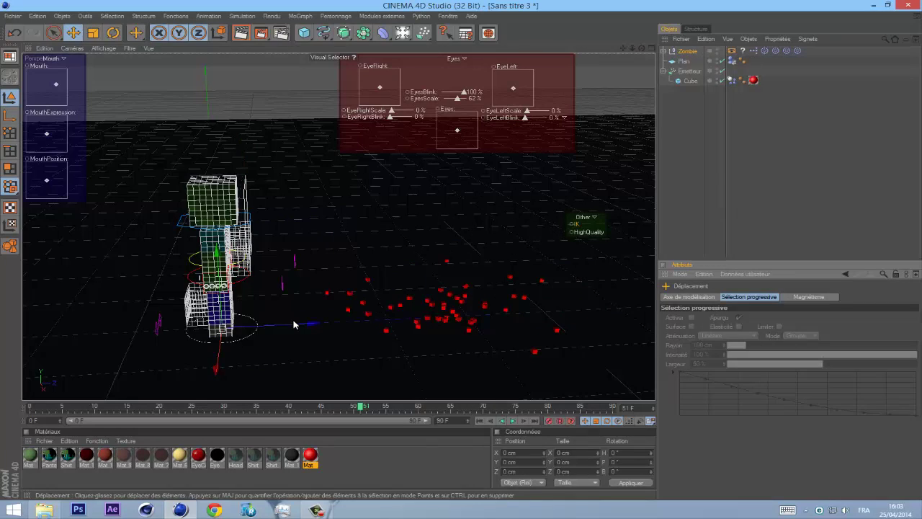
pyautogui.moveTo(295, 323); pyautogui.dragTo(457, 254)
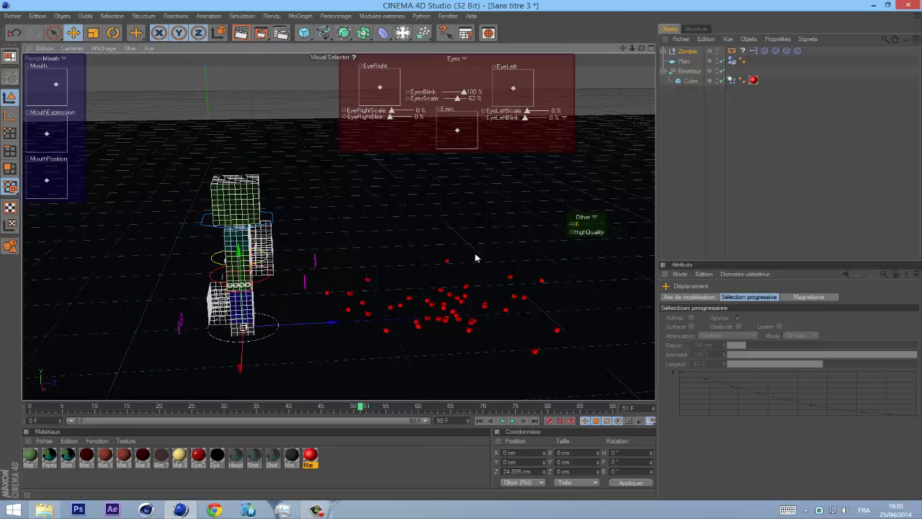
pyautogui.moveTo(641, 48); pyautogui.dragTo(420, 232)
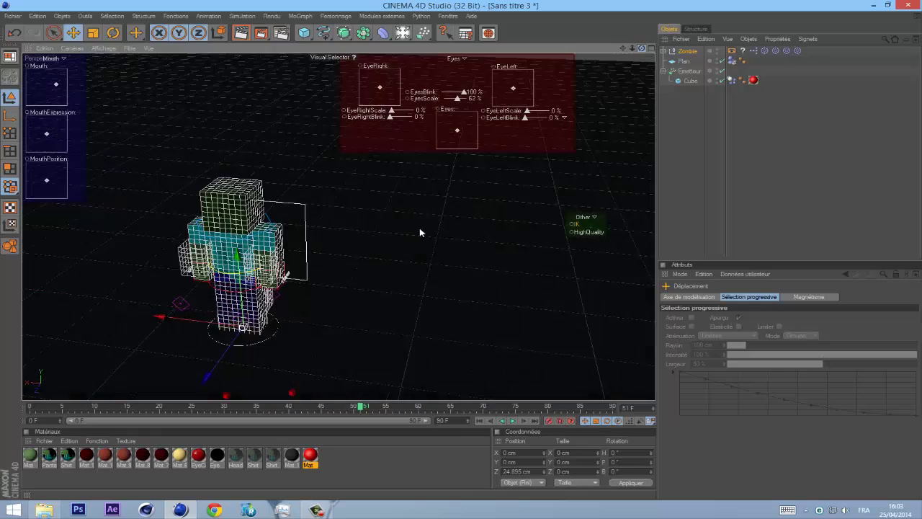
pyautogui.moveTo(186, 335); pyautogui.dragTo(244, 332)
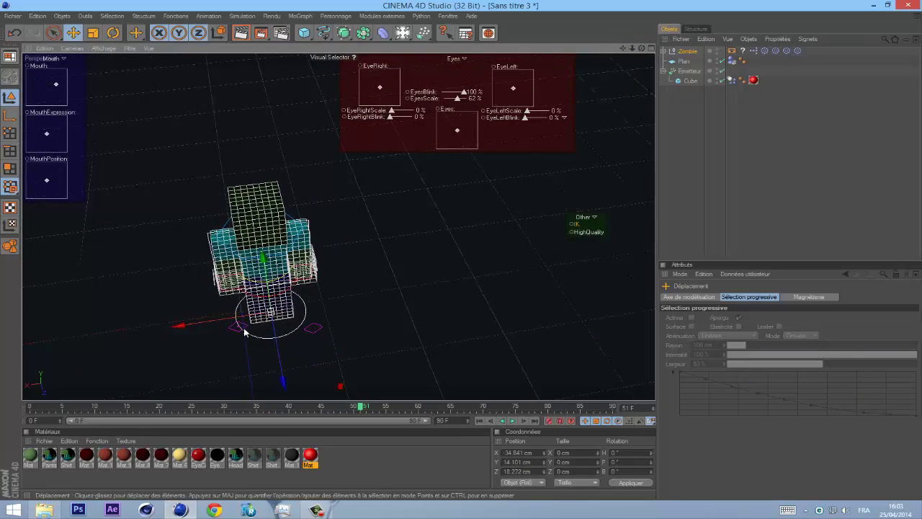
# - Scale the whole Zombie character up slightly and uniformly, return to Model mode with the Move tool, and deselect it
pyautogui.click(93, 33)
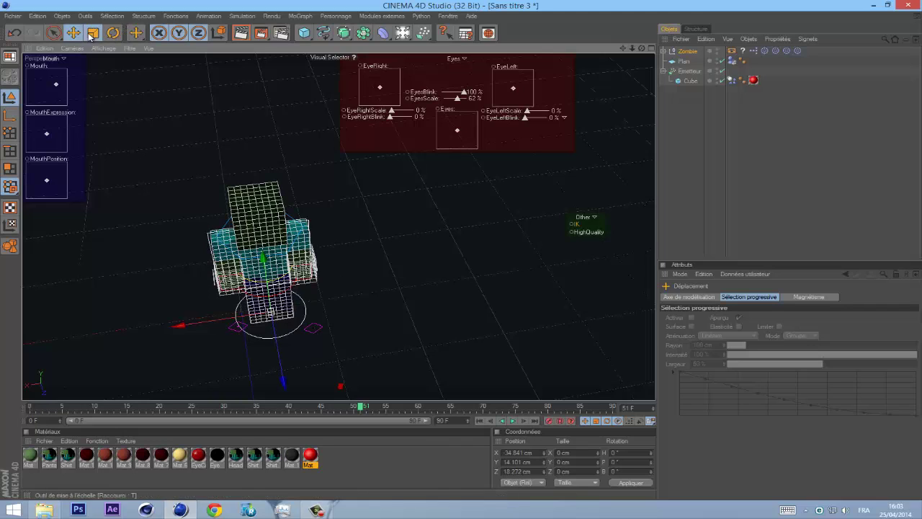
pyautogui.click(11, 225)
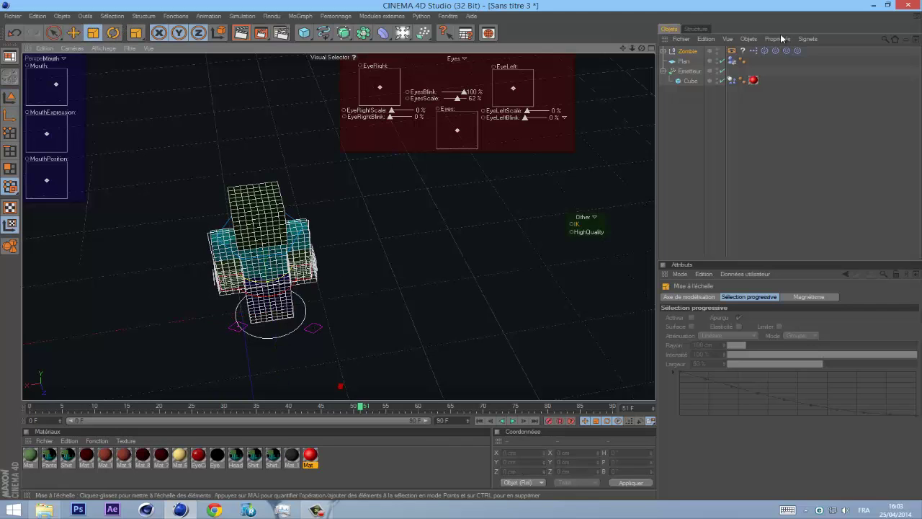
pyautogui.click(689, 51)
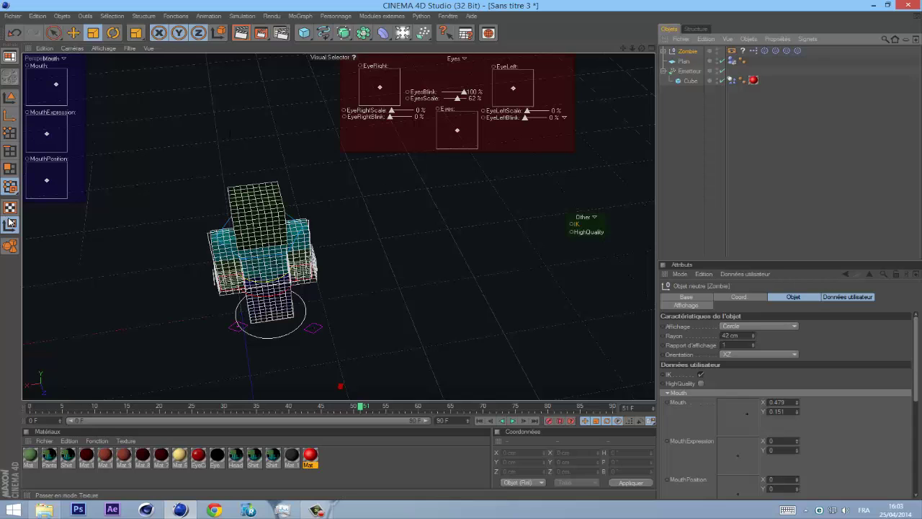
pyautogui.click(10, 245)
pyautogui.moveTo(472, 249); pyautogui.dragTo(461, 249)
pyautogui.click(11, 98)
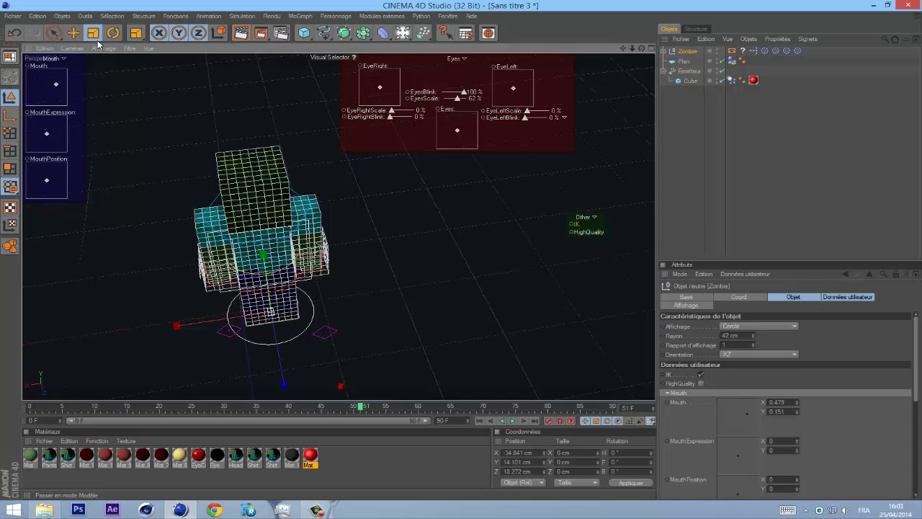
pyautogui.click(75, 33)
pyautogui.click(854, 115)
# - Replay the simulation in a side view of the zombie, stop at frame 25 and render the active view
pyautogui.moveTo(642, 47); pyautogui.dragTo(593, 203)
pyautogui.click(480, 422)
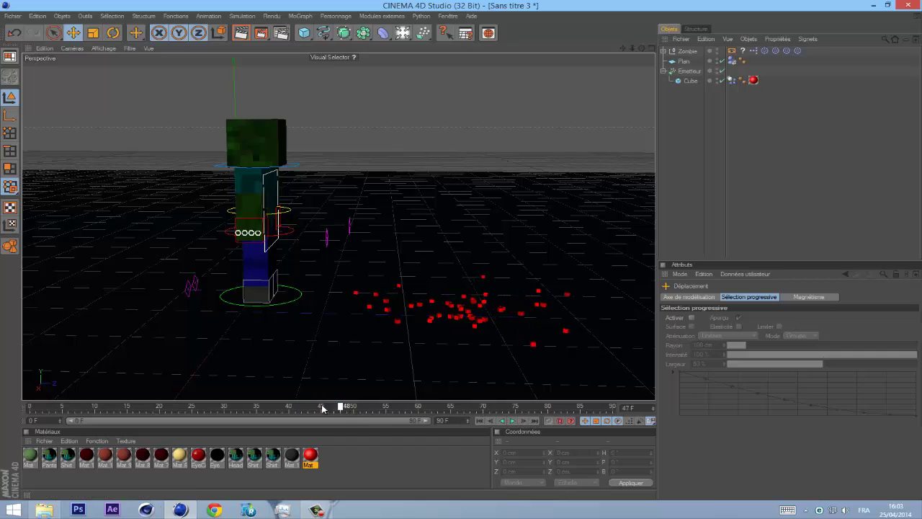
pyautogui.moveTo(337, 409); pyautogui.dragTo(281, 410)
pyautogui.click(480, 421)
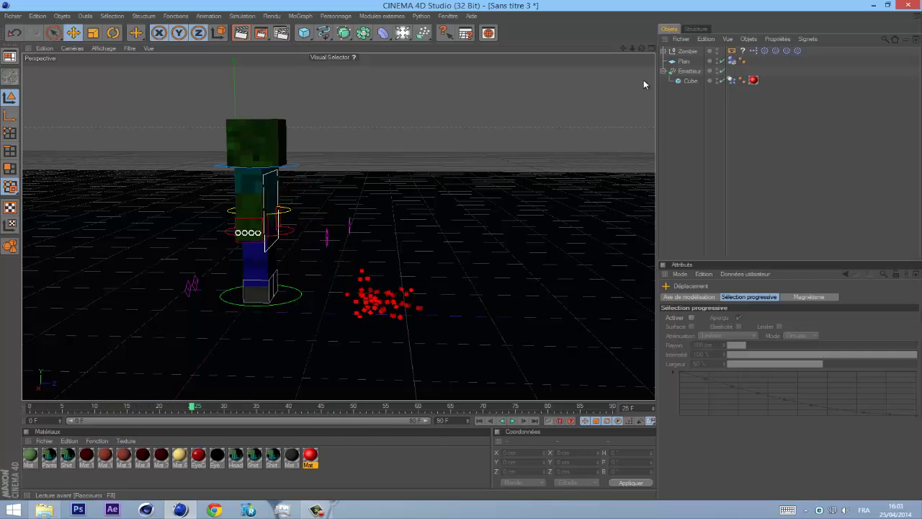
pyautogui.moveTo(642, 48); pyautogui.dragTo(222, 29)
pyautogui.hotkey('ctrl', 'r')
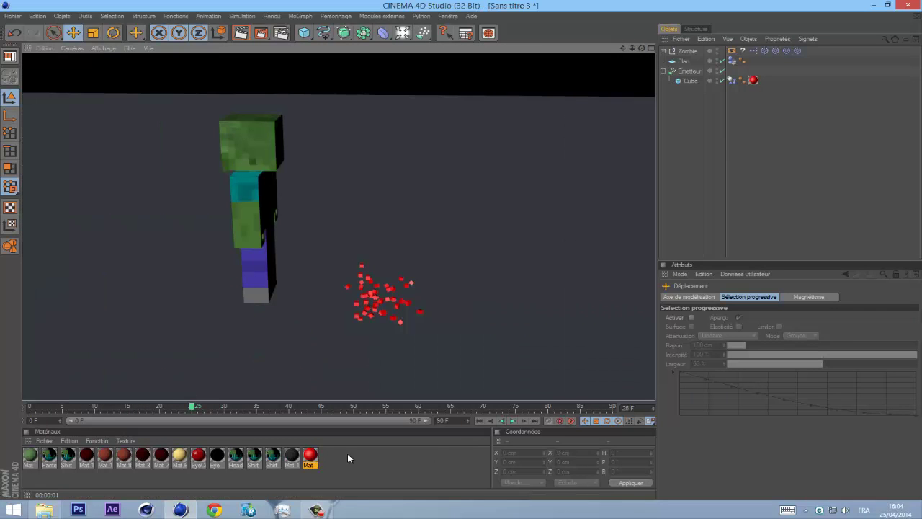
# - Change the cubes' red Mat material to a dark red, RGB 112, 16, 16, and render the active view again
pyautogui.doubleClick(311, 458)
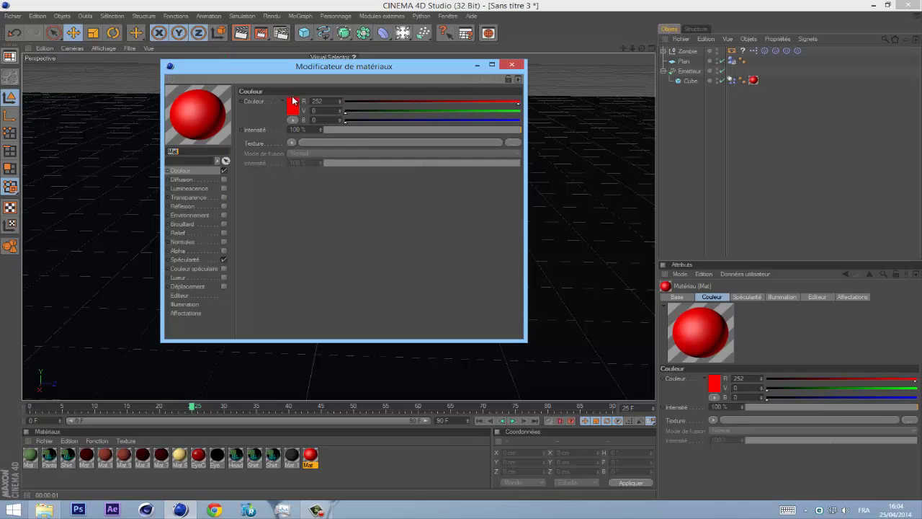
pyautogui.click(293, 98)
pyautogui.moveTo(290, 105)
pyautogui.mouseDown()
pyautogui.moveTo(305, 87)
pyautogui.moveTo(296, 105)
pyautogui.moveTo(287, 99)
pyautogui.mouseUp()
pyautogui.click(272, 153)
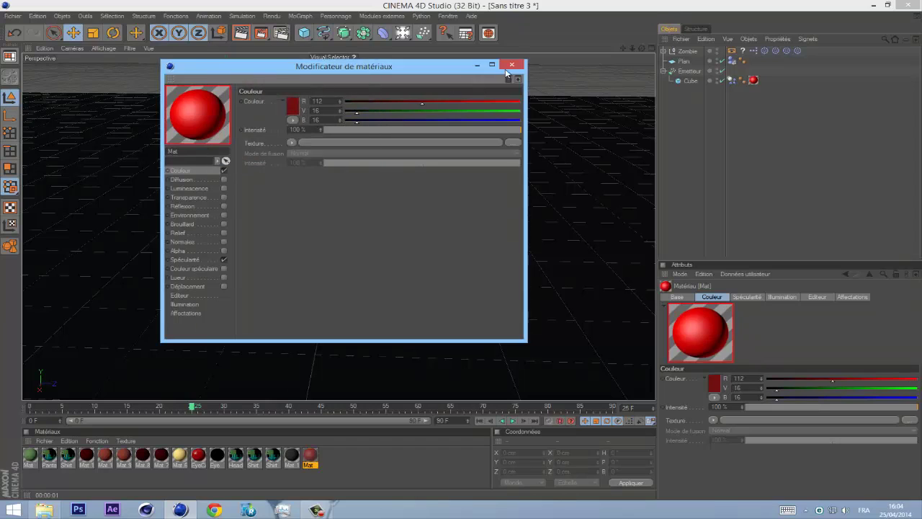
pyautogui.click(512, 64)
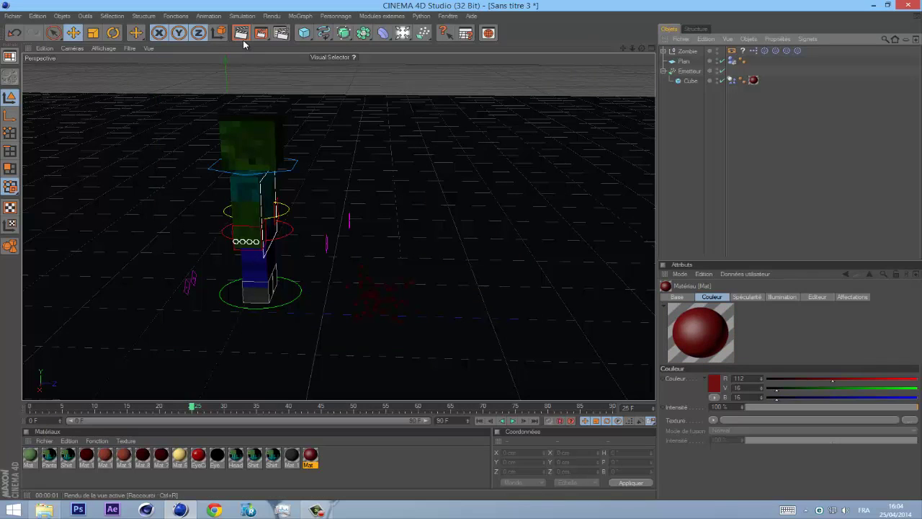
pyautogui.click(245, 42)
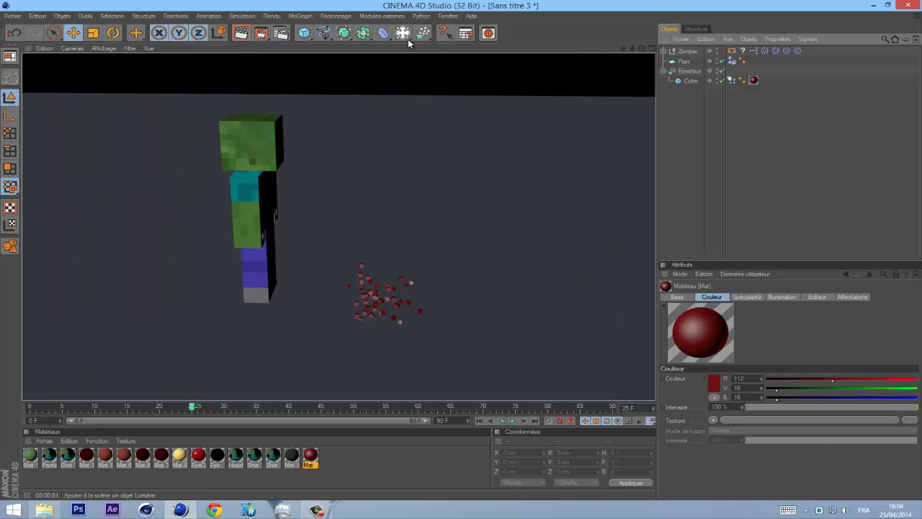
# - Add an omni light to the scene and delete the extra spotlight, Lumière
pyautogui.moveTo(408, 38)
pyautogui.mouseDown()
pyautogui.moveTo(443, 51)
pyautogui.moveTo(422, 41)
pyautogui.mouseUp()
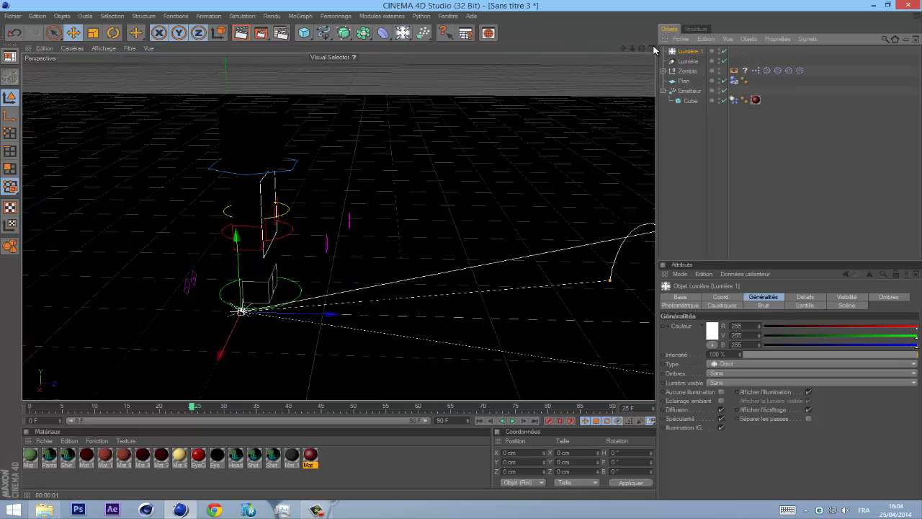
pyautogui.click(688, 62)
pyautogui.press('Delete')
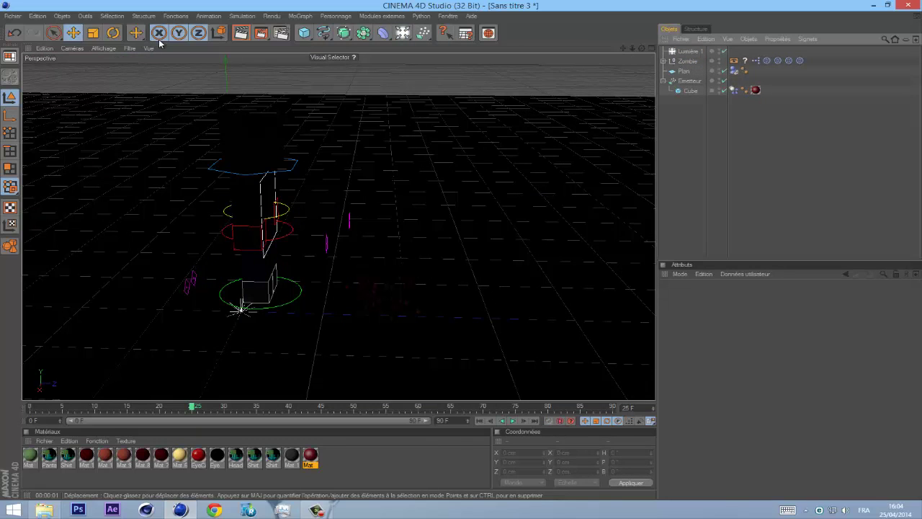
# - Activate the Move tool, switch to Texture Axis mode and select the omni light at the zombie's feet
pyautogui.click(74, 34)
pyautogui.click(463, 250)
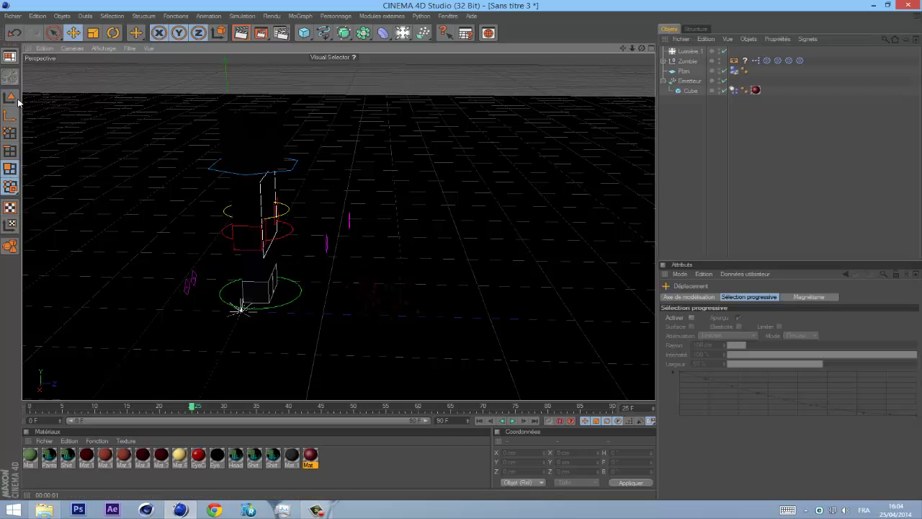
pyautogui.click(10, 230)
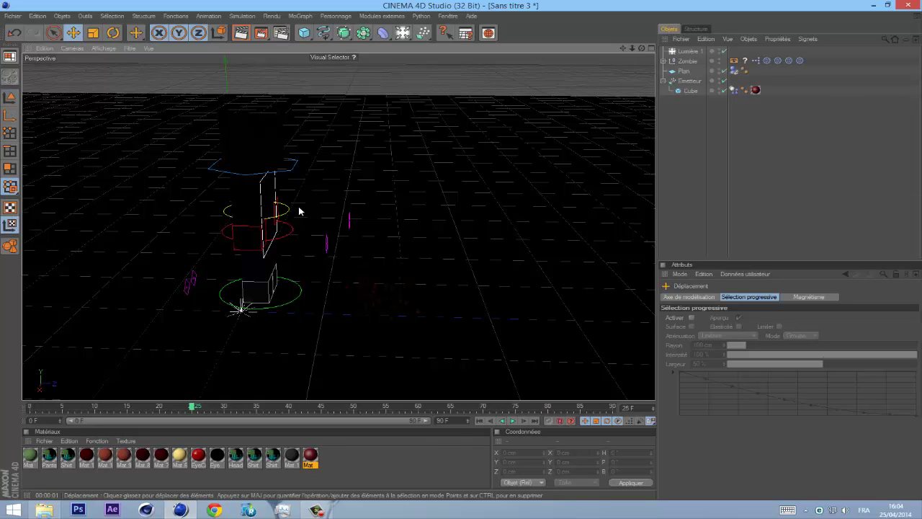
pyautogui.click(295, 135)
pyautogui.click(894, 124)
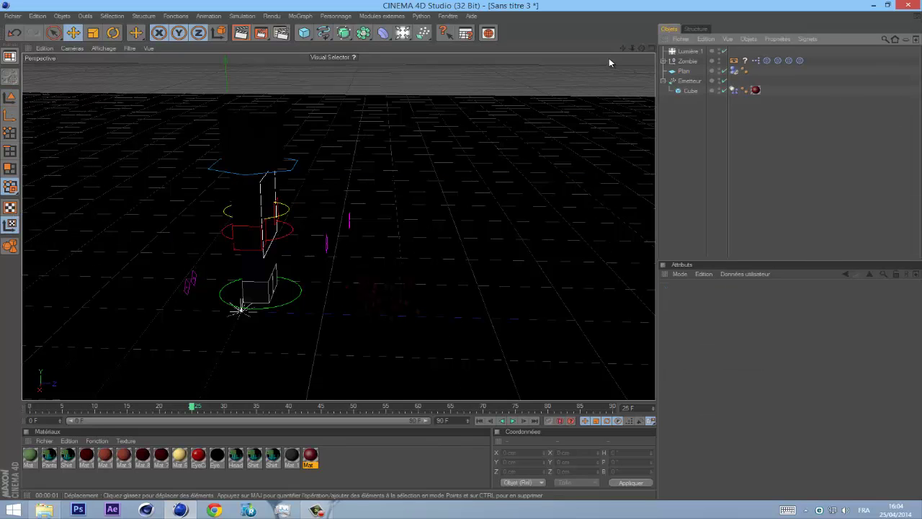
pyautogui.click(688, 51)
pyautogui.moveTo(459, 251)
pyautogui.mouseDown()
pyautogui.moveTo(458, 231)
pyautogui.moveTo(469, 240)
pyautogui.moveTo(450, 252)
pyautogui.moveTo(461, 255)
pyautogui.mouseUp()
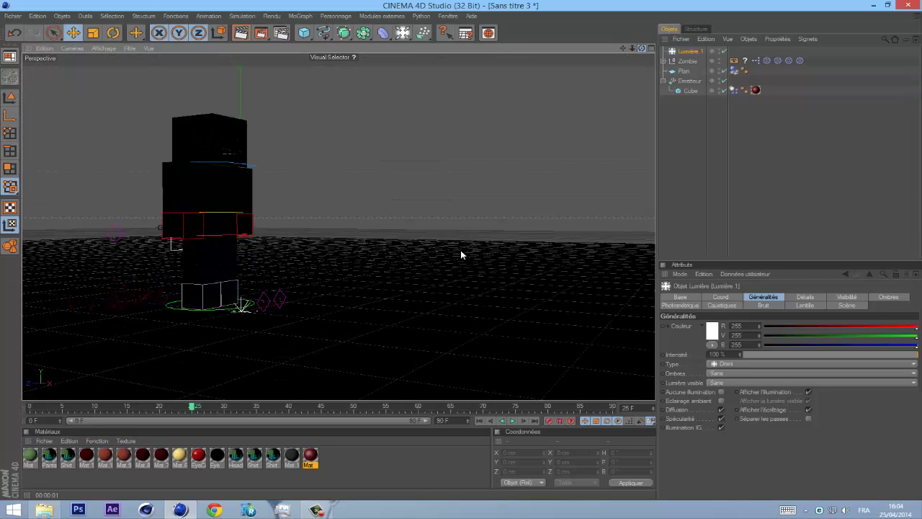
pyautogui.click(317, 510)
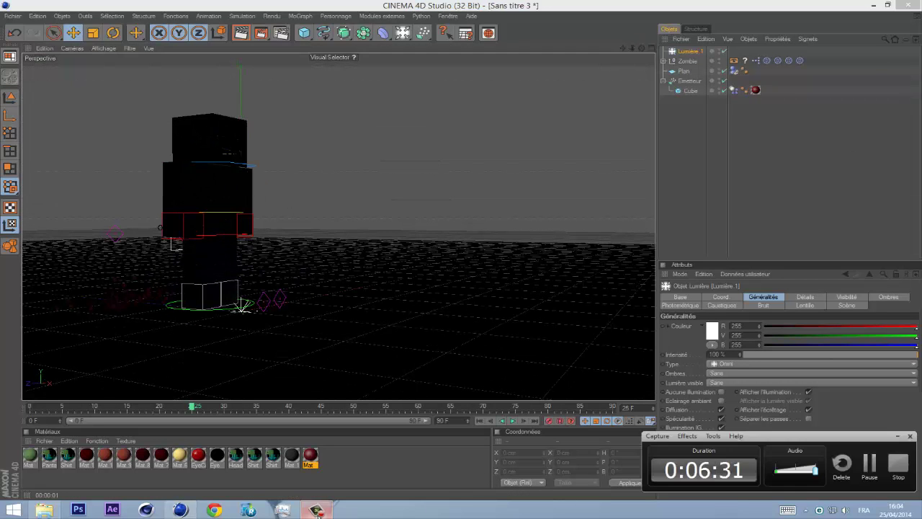